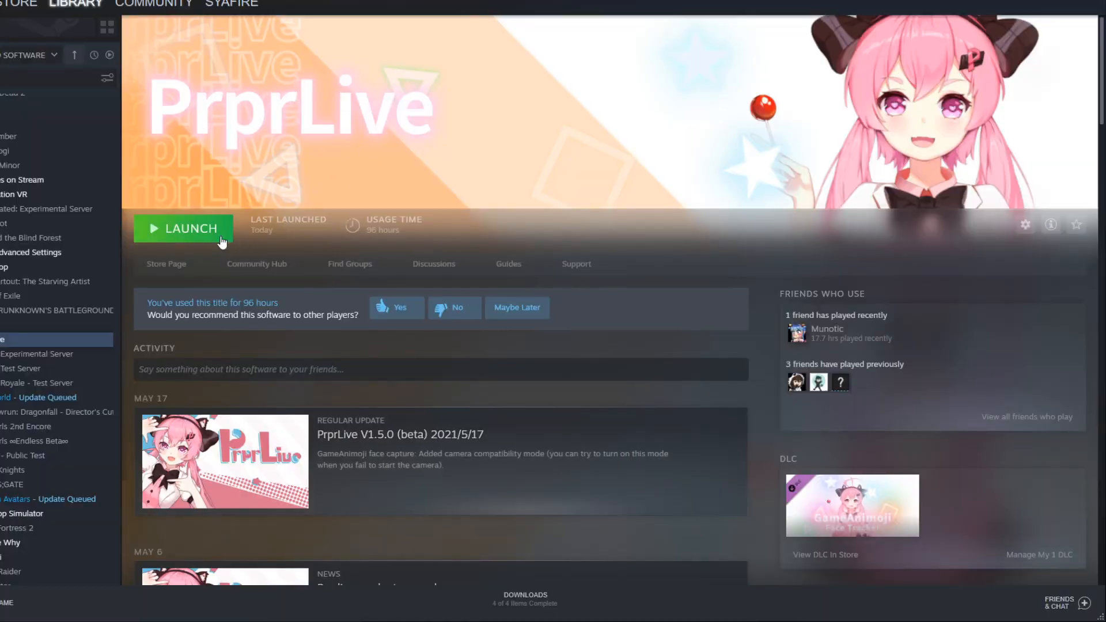
Launch PrprLive from the Steam library and dismiss the update notice
{"action": "left_click", "coordinate": [198, 235]}
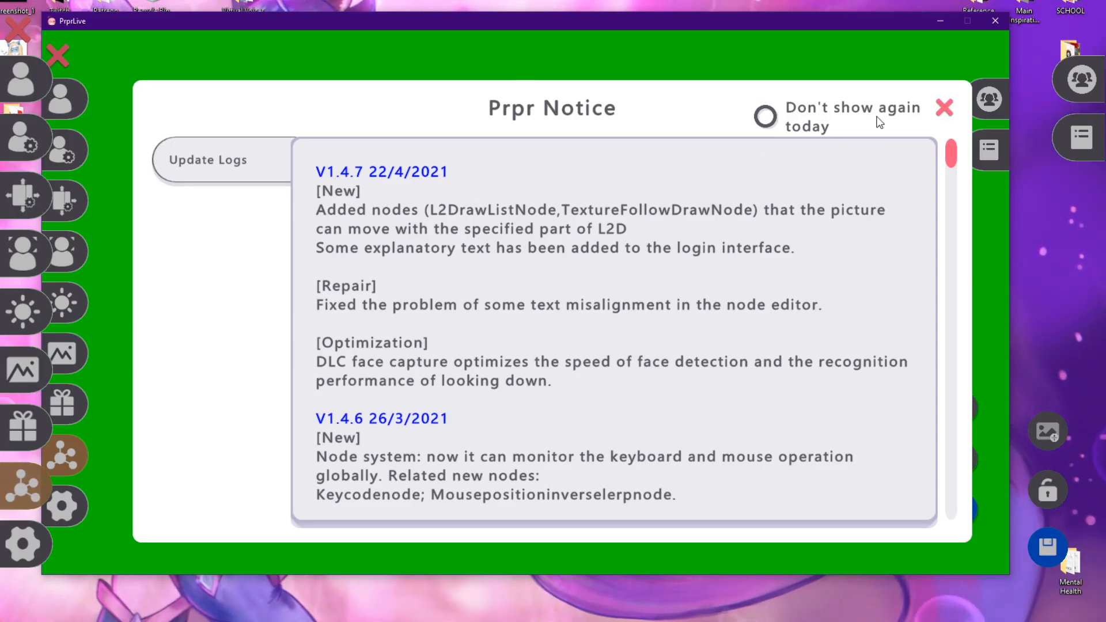
{"action": "scroll", "coordinate": [689, 247], "scroll_direction": "down", "scroll_amount": 2}
{"action": "scroll", "coordinate": [710, 234], "scroll_direction": "up", "scroll_amount": 2}
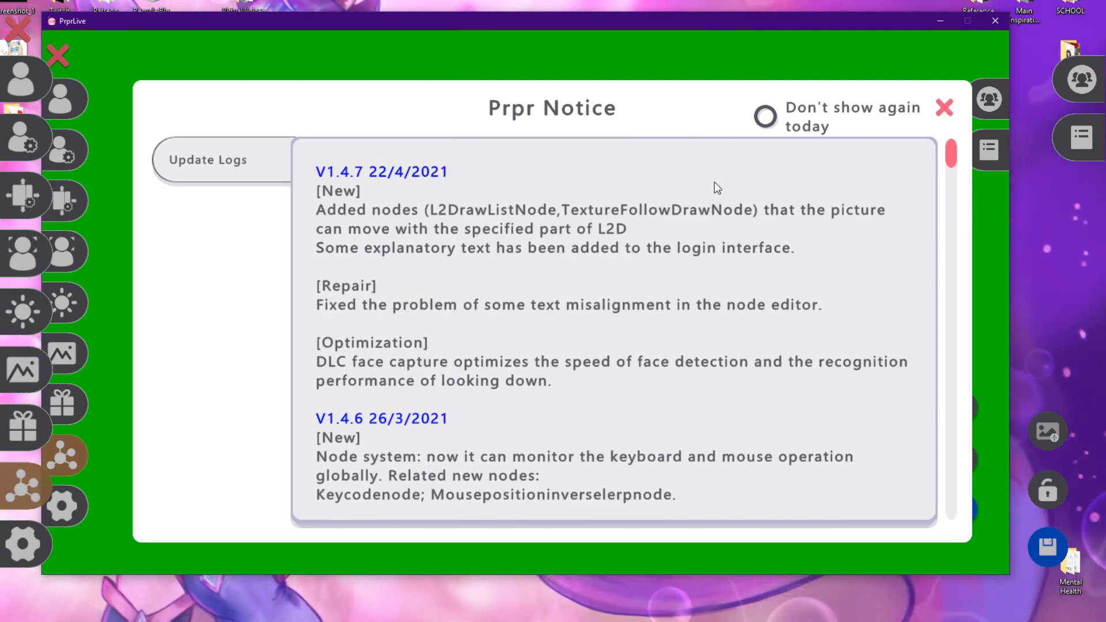
{"action": "left_click", "coordinate": [945, 110]}
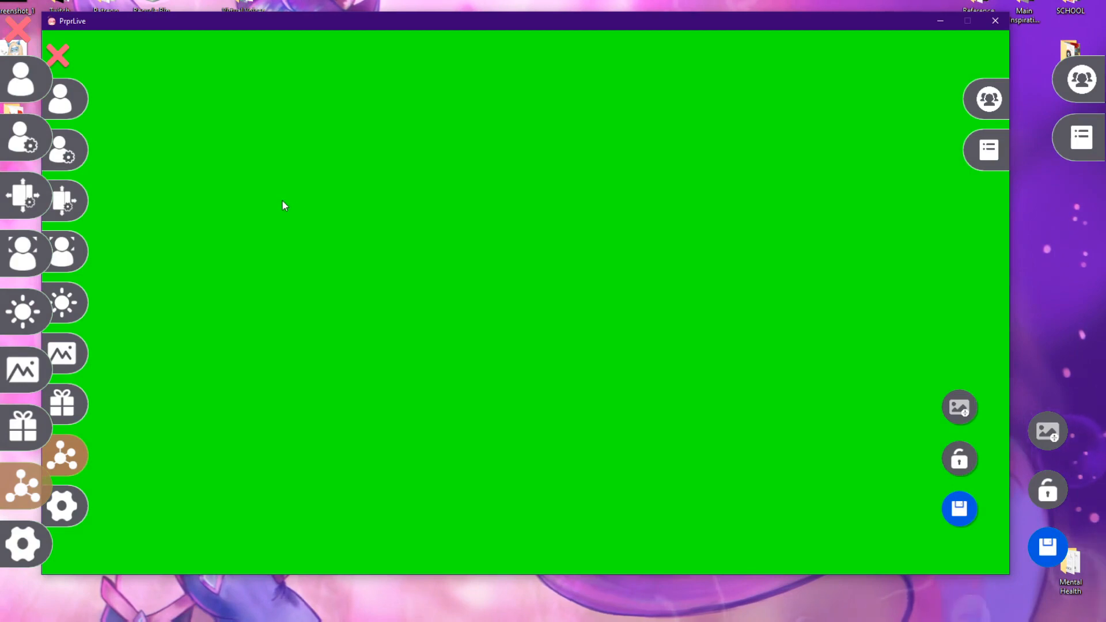
Load the SyaStarGuardian3.7.3 Live2D model file and display that model on the stage
{"action": "left_click", "coordinate": [28, 77]}
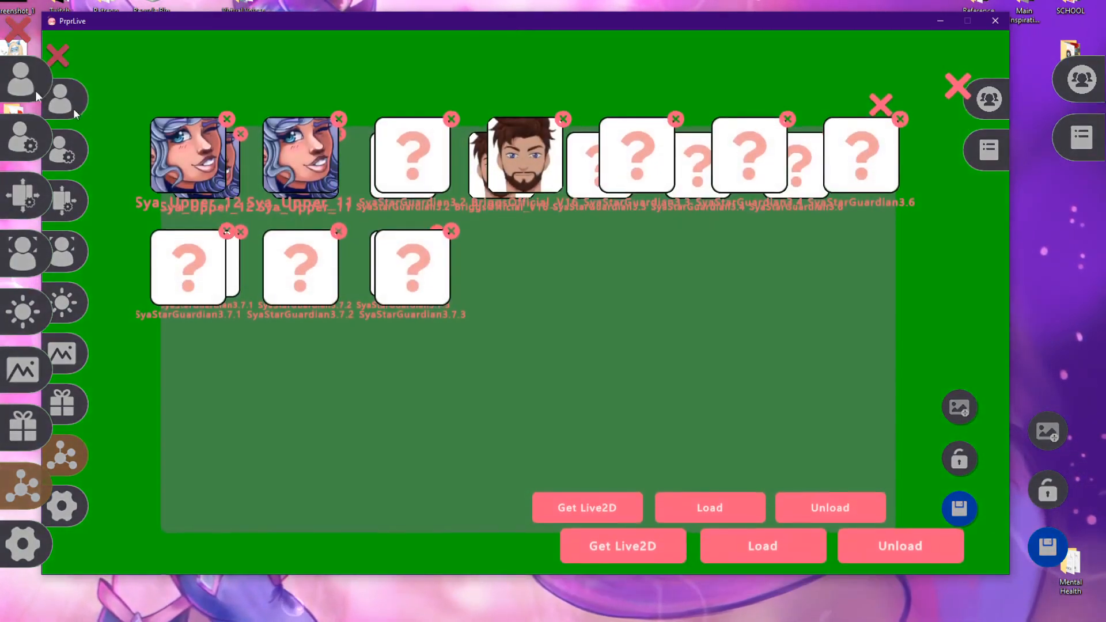
{"action": "left_click", "coordinate": [717, 506]}
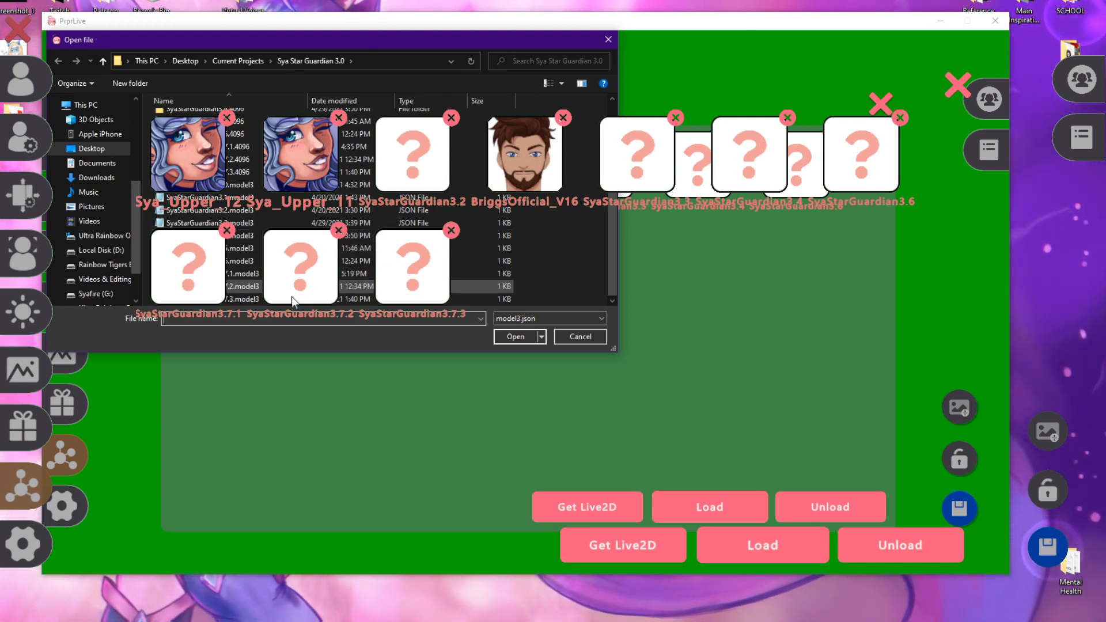
{"action": "double_click", "coordinate": [252, 300]}
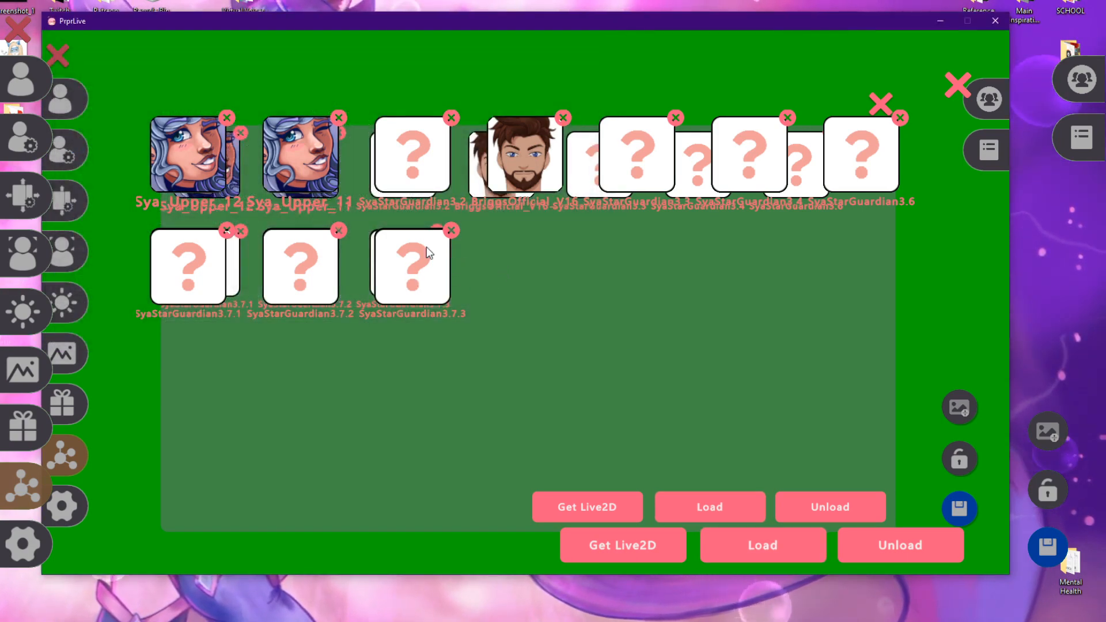
{"action": "left_click", "coordinate": [391, 269]}
{"action": "left_click", "coordinate": [538, 292]}
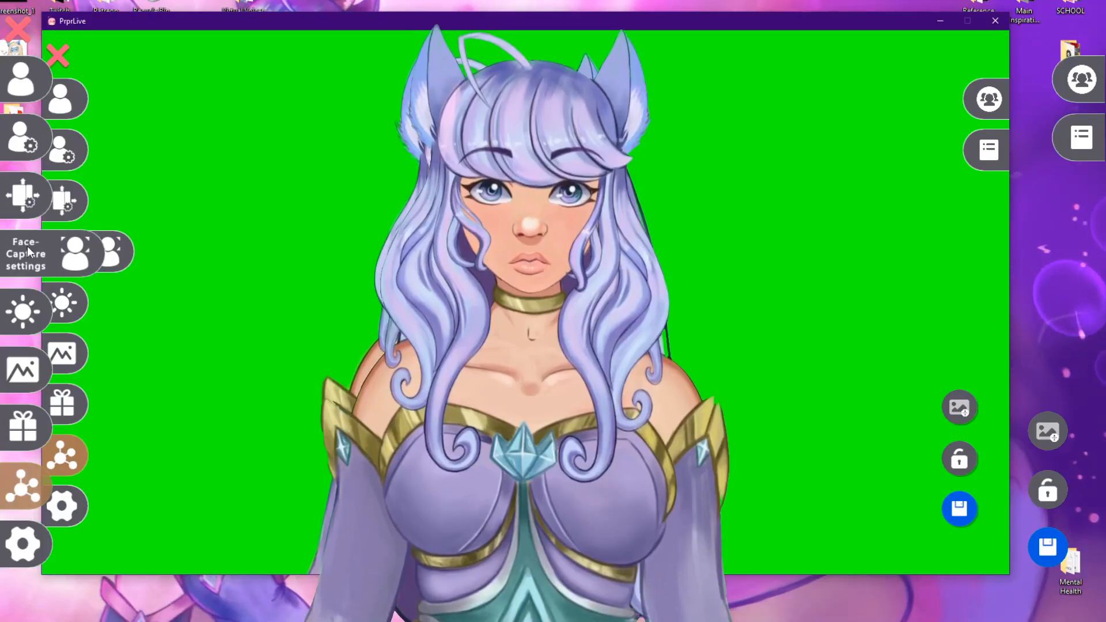
Start the built-in face capture with the c922 Pro Stream Webcam and calibrate the head position
{"action": "left_click", "coordinate": [27, 265]}
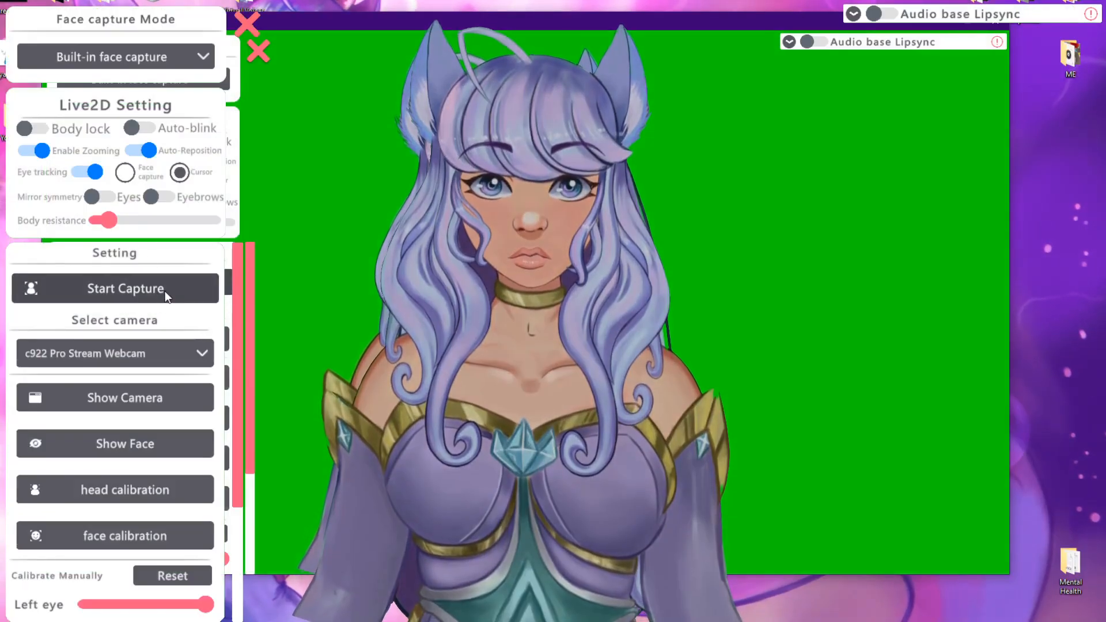
{"action": "left_click", "coordinate": [169, 295]}
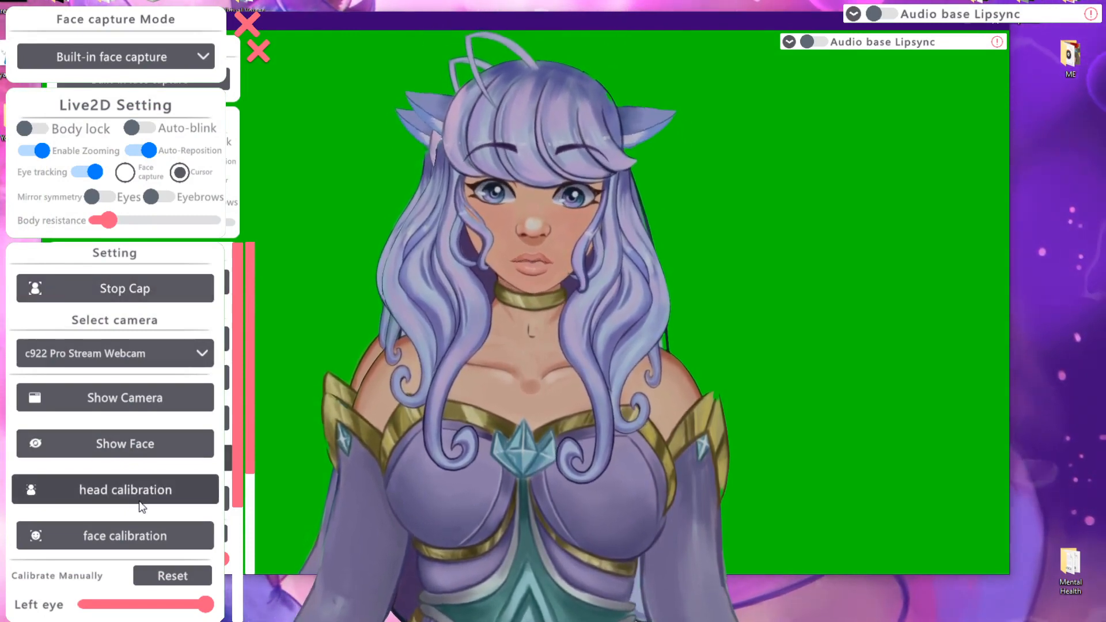
{"action": "left_click", "coordinate": [142, 502]}
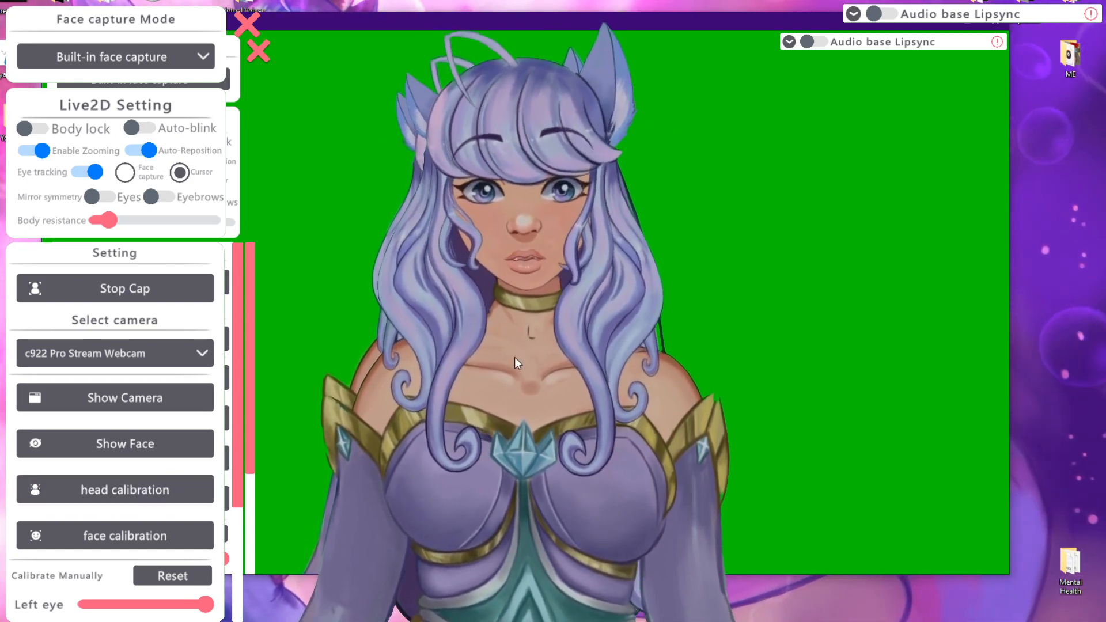
{"action": "scroll", "coordinate": [149, 427], "scroll_direction": "down", "scroll_amount": 1}
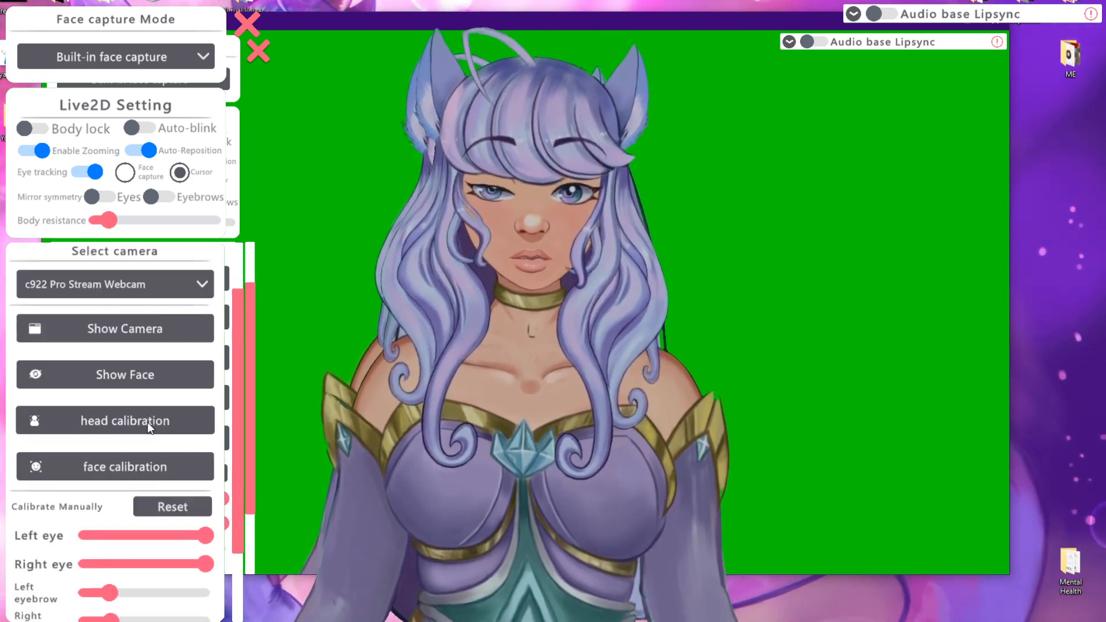
{"action": "scroll", "coordinate": [149, 428], "scroll_direction": "down", "scroll_amount": 1}
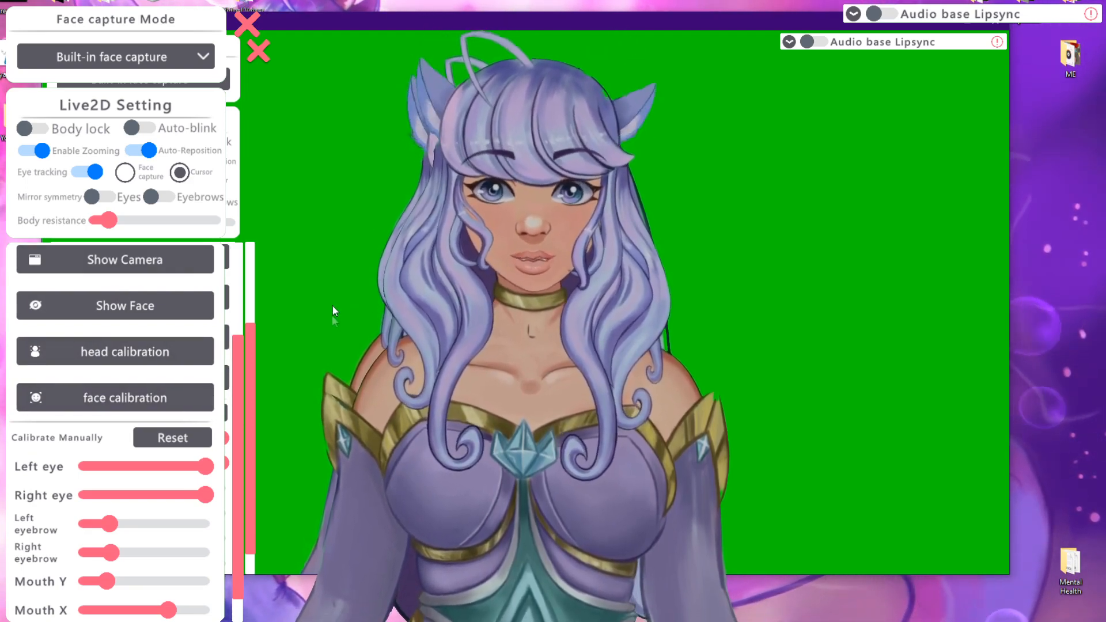
{"action": "scroll", "coordinate": [195, 395], "scroll_direction": "up", "scroll_amount": 2}
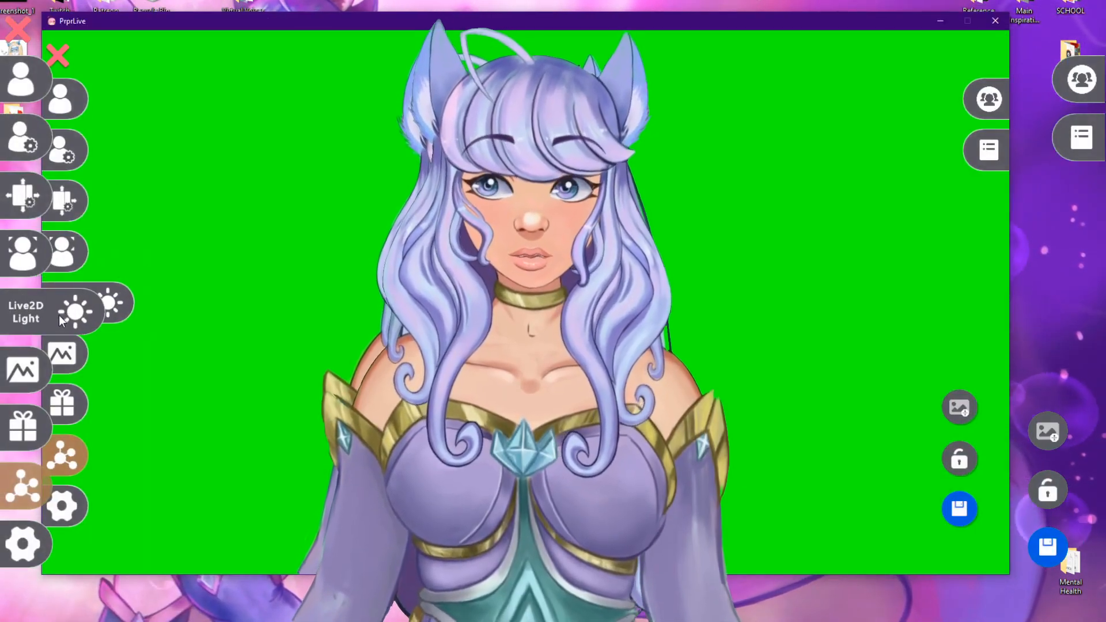
Preview the Horror and Unity Room configurations in the Live2D light settings and return to Main
{"action": "left_click", "coordinate": [59, 317]}
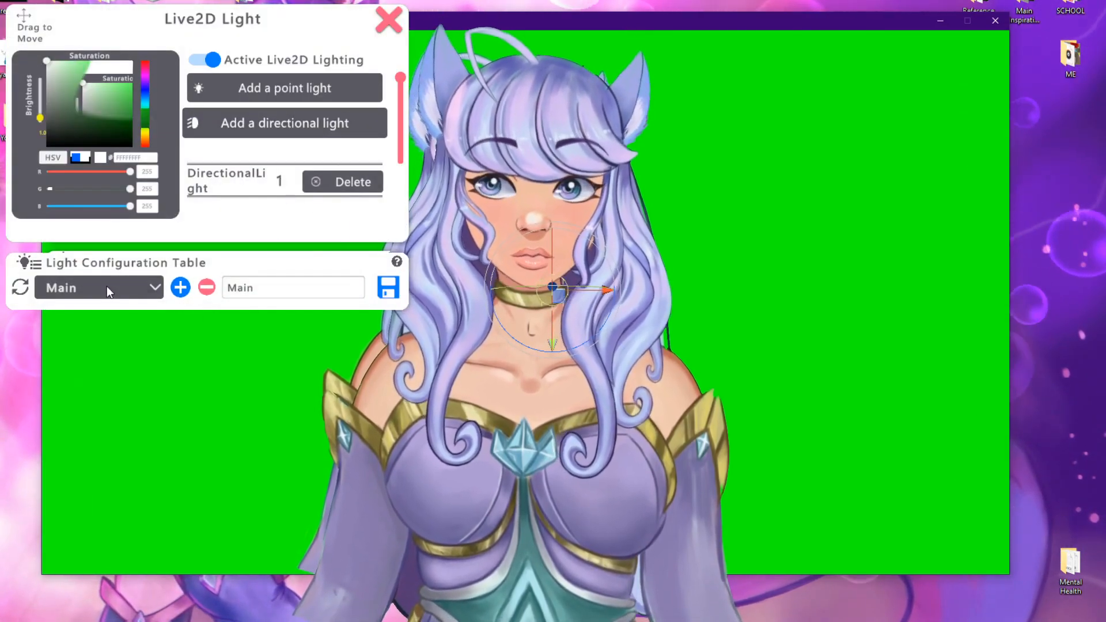
{"action": "left_click", "coordinate": [106, 286]}
{"action": "left_click", "coordinate": [101, 313]}
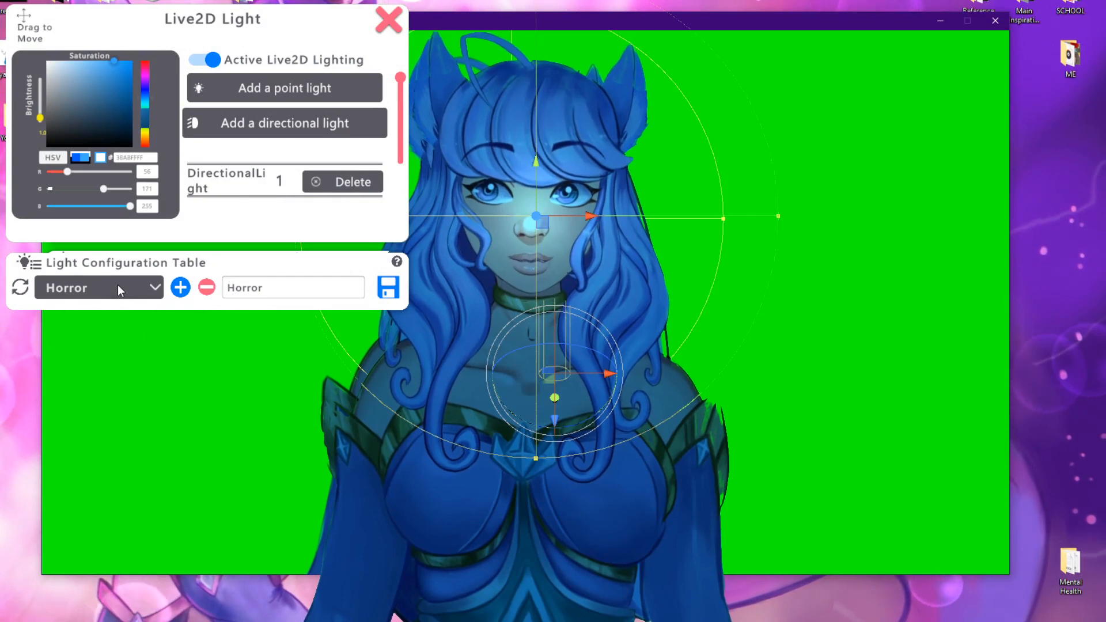
{"action": "left_click", "coordinate": [118, 284]}
{"action": "left_click", "coordinate": [95, 369]}
{"action": "left_click", "coordinate": [116, 292]}
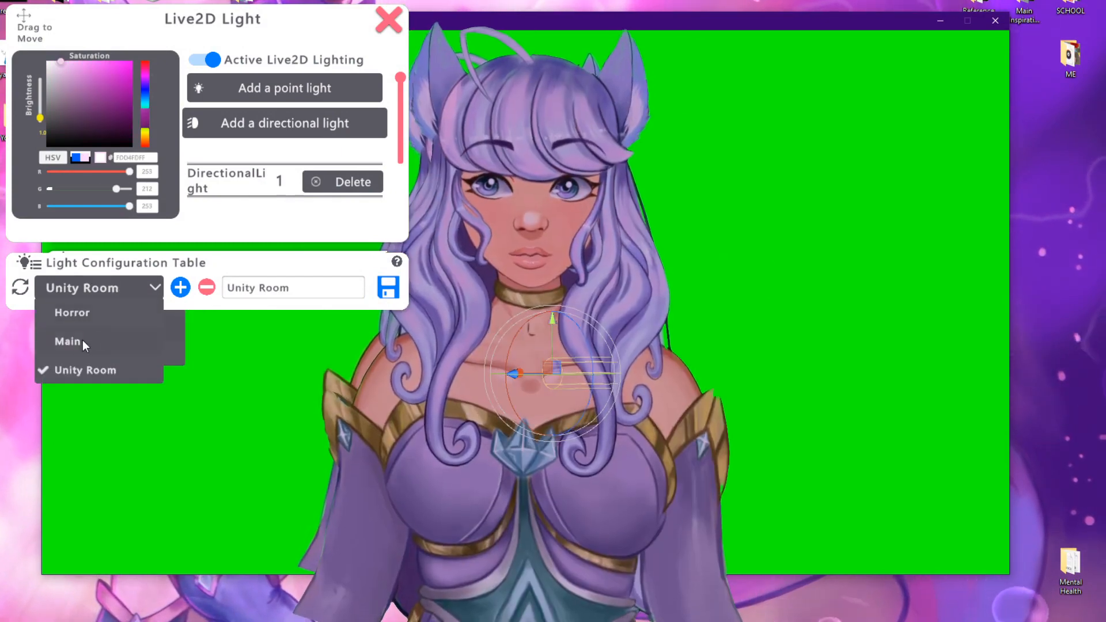
{"action": "left_click", "coordinate": [82, 341]}
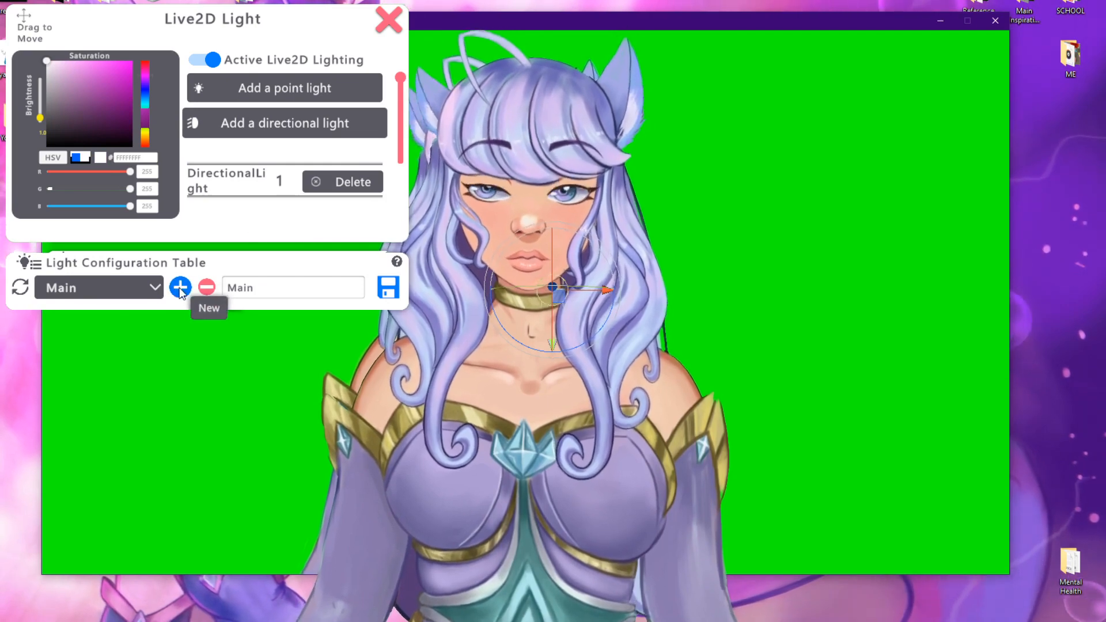
Create a new light configuration named Lighting 1 and save it
{"action": "left_click", "coordinate": [180, 288]}
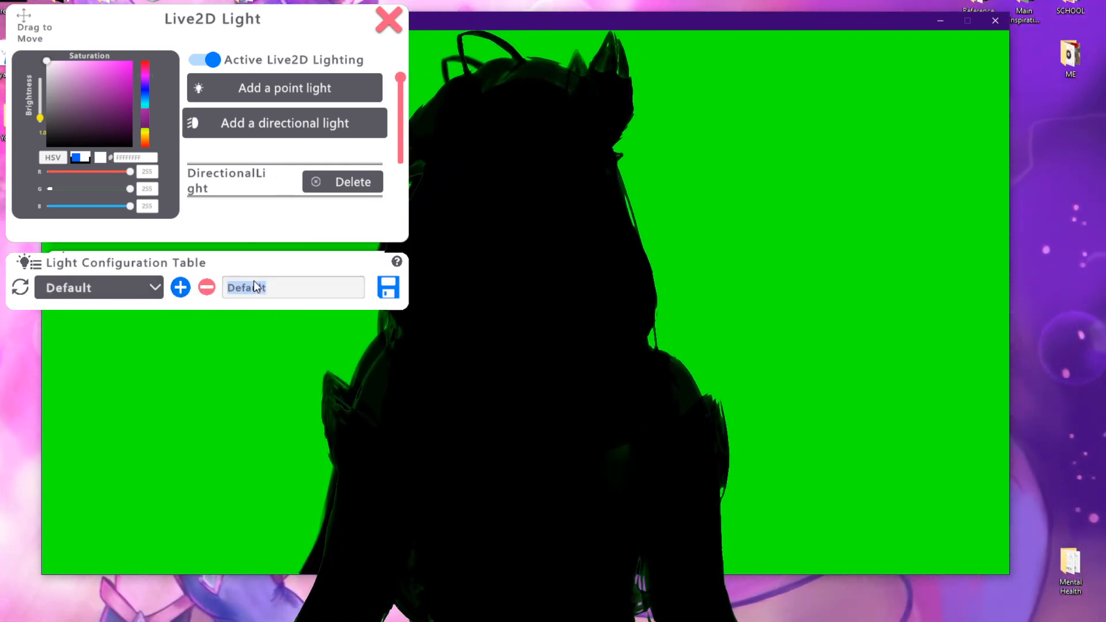
{"action": "type", "text": "Lighting 1"}
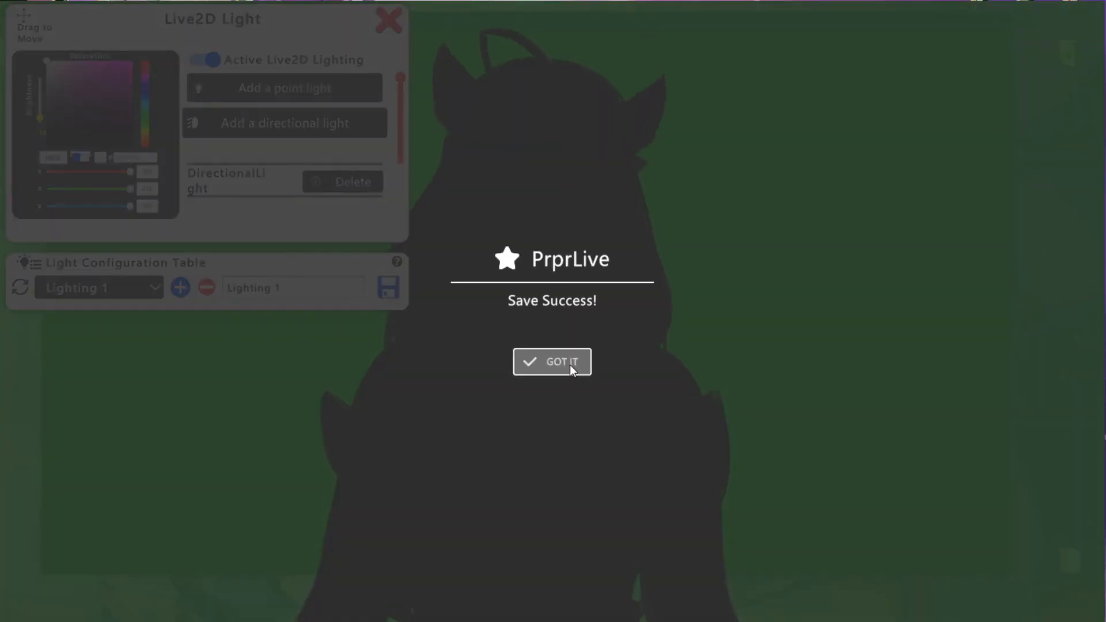
{"action": "left_click", "coordinate": [572, 366]}
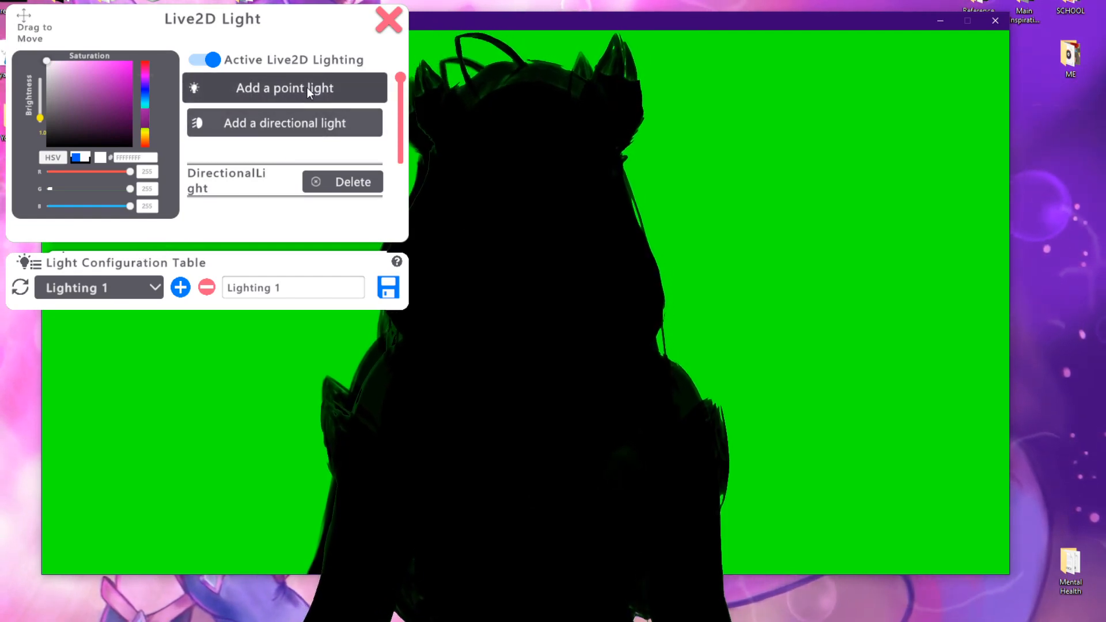
Add a directional light and rotate it so that it illuminates the character
{"action": "left_click", "coordinate": [312, 123]}
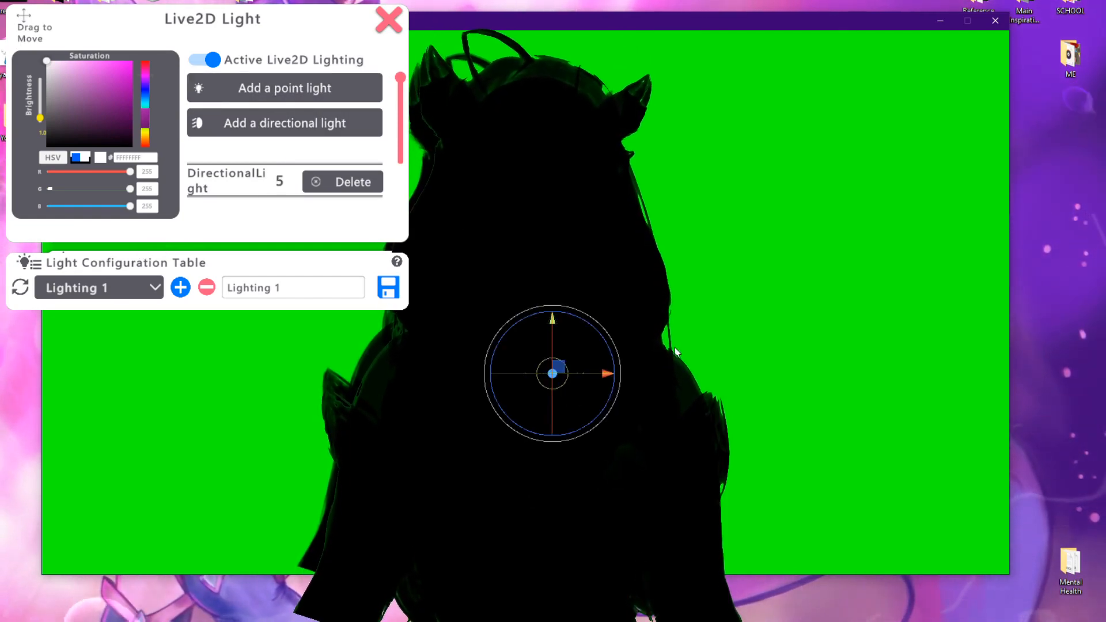
{"action": "mouse_move", "coordinate": [628, 373]}
{"action": "left_mouse_down"}
{"action": "mouse_move", "coordinate": [694, 372]}
{"action": "mouse_move", "coordinate": [558, 375]}
{"action": "mouse_move", "coordinate": [527, 330]}
{"action": "mouse_move", "coordinate": [566, 400]}
{"action": "mouse_move", "coordinate": [613, 392]}
{"action": "mouse_move", "coordinate": [510, 374]}
{"action": "mouse_move", "coordinate": [591, 397]}
{"action": "mouse_move", "coordinate": [544, 406]}
{"action": "mouse_move", "coordinate": [624, 400]}
{"action": "mouse_move", "coordinate": [614, 398]}
{"action": "mouse_move", "coordinate": [669, 371]}
{"action": "mouse_move", "coordinate": [628, 389]}
{"action": "left_mouse_up"}
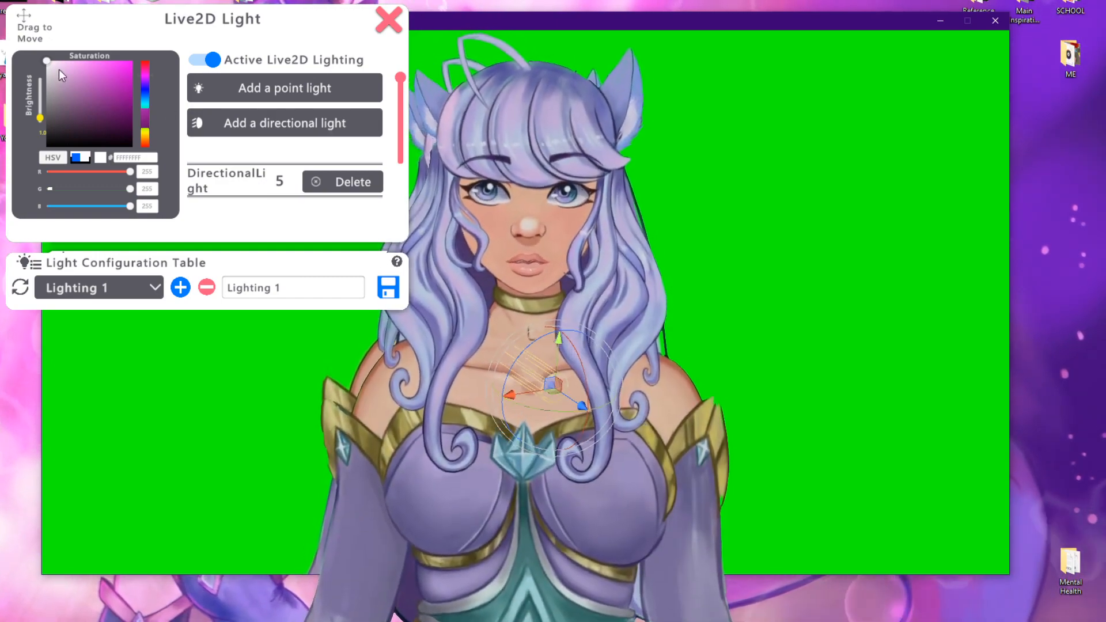
Tint the directional light a pale blue, RGB 223, 227, 255
{"action": "mouse_move", "coordinate": [58, 69]}
{"action": "left_mouse_down"}
{"action": "mouse_move", "coordinate": [105, 73]}
{"action": "mouse_move", "coordinate": [64, 39]}
{"action": "mouse_move", "coordinate": [88, 58]}
{"action": "mouse_move", "coordinate": [40, 54]}
{"action": "mouse_move", "coordinate": [65, 55]}
{"action": "left_mouse_up"}
{"action": "left_click", "coordinate": [144, 90]}
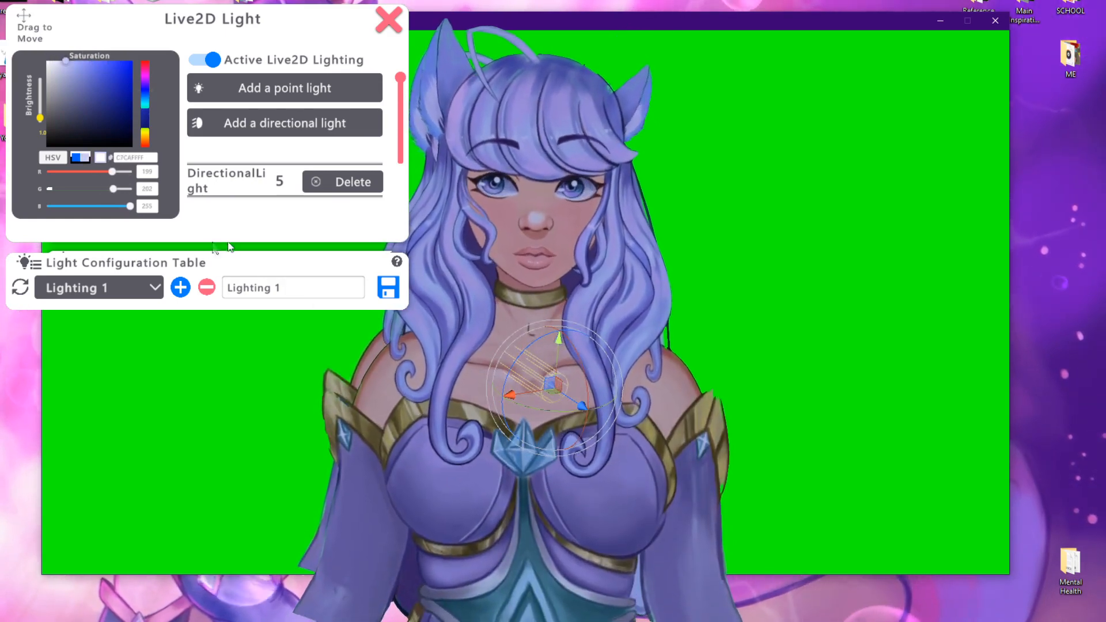
{"action": "left_click", "coordinate": [140, 111]}
{"action": "left_click", "coordinate": [143, 91]}
{"action": "left_click_drag", "start_coordinate": [95, 77], "coordinate": [65, 19]}
{"action": "left_click_drag", "start_coordinate": [80, 66], "coordinate": [57, 40]}
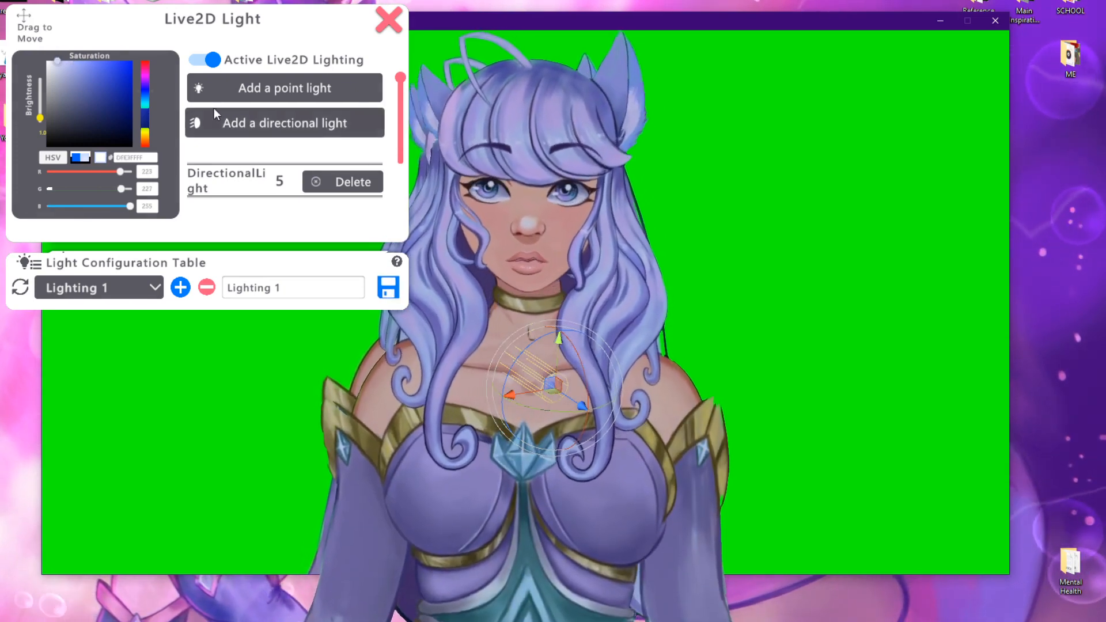
Adjust the directional light's angle and move its gizmo off the chest to the empty area beside the character's shoulder
{"action": "left_click_drag", "start_coordinate": [601, 405], "coordinate": [579, 405]}
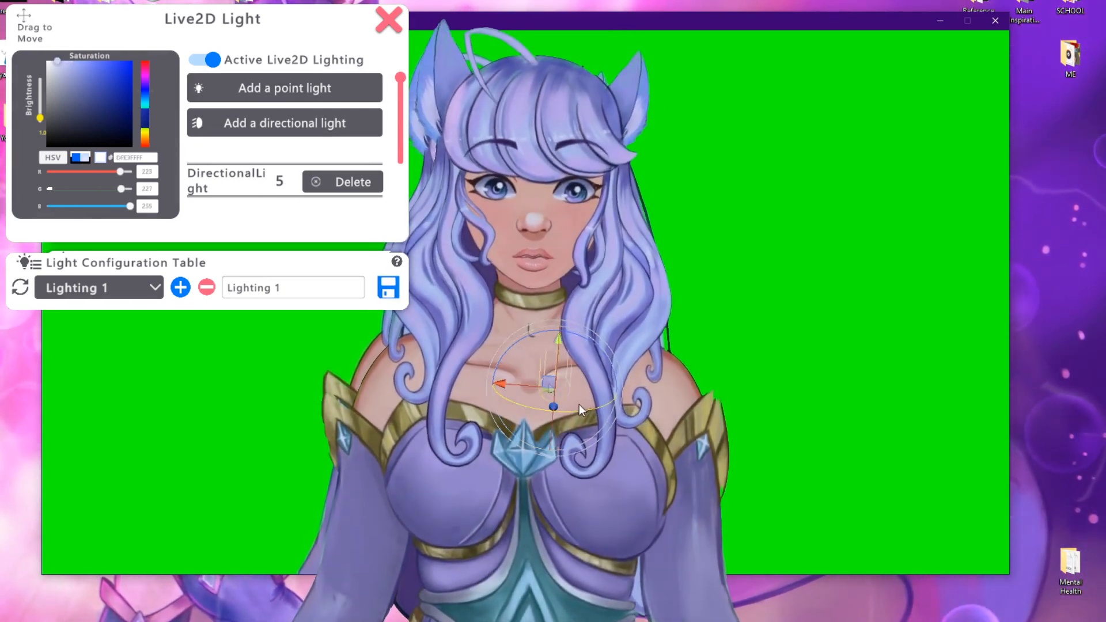
{"action": "left_click_drag", "start_coordinate": [506, 382], "coordinate": [772, 410]}
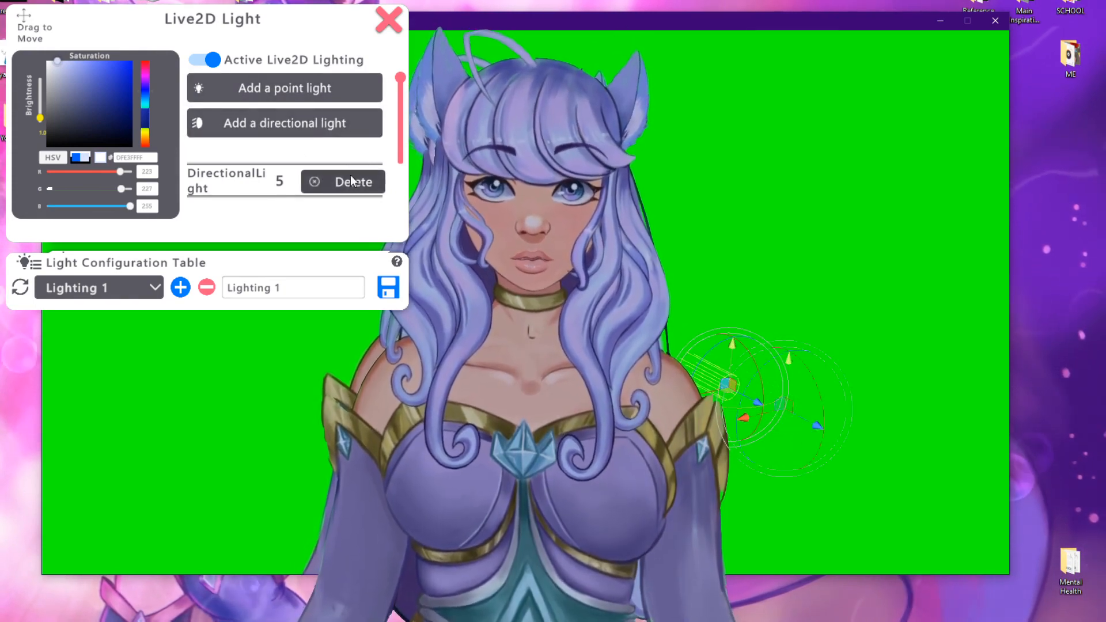
Add a point light and move it up to the character's forehead
{"action": "left_click", "coordinate": [285, 86]}
{"action": "left_click_drag", "start_coordinate": [604, 374], "coordinate": [600, 576]}
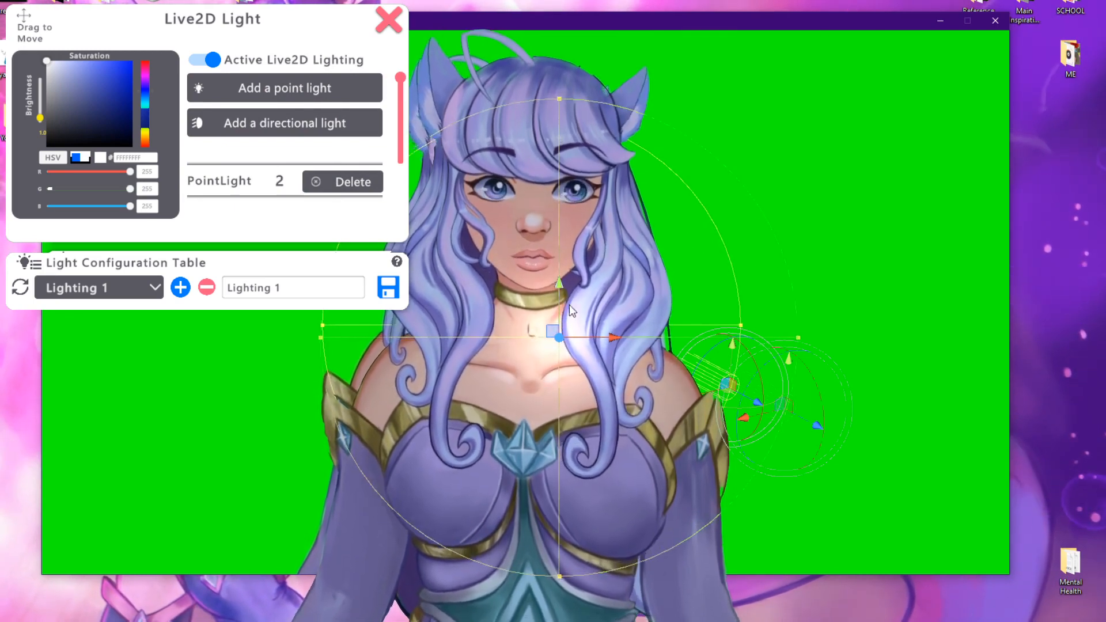
{"action": "left_click_drag", "start_coordinate": [558, 285], "coordinate": [548, 75]}
{"action": "left_click_drag", "start_coordinate": [615, 122], "coordinate": [548, 120]}
Tint the point light blue, RGB 148, 159, 255, and move it down to the character's neck
{"action": "left_click_drag", "start_coordinate": [117, 107], "coordinate": [72, 51]}
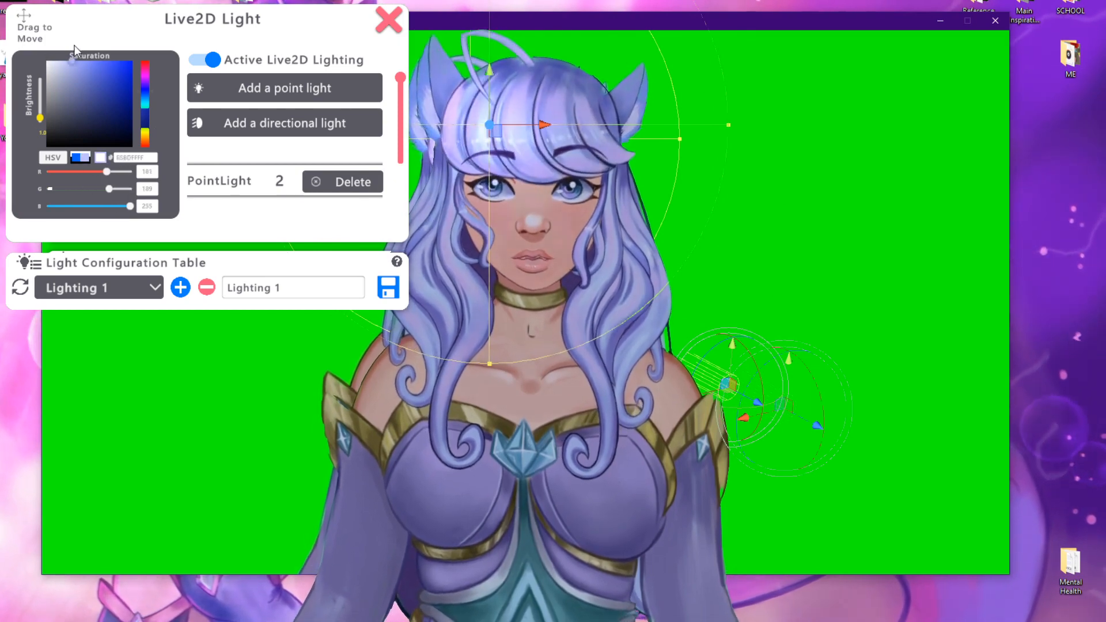
{"action": "left_click", "coordinate": [147, 89]}
{"action": "left_click", "coordinate": [102, 85]}
{"action": "left_click_drag", "start_coordinate": [101, 87], "coordinate": [83, 60]}
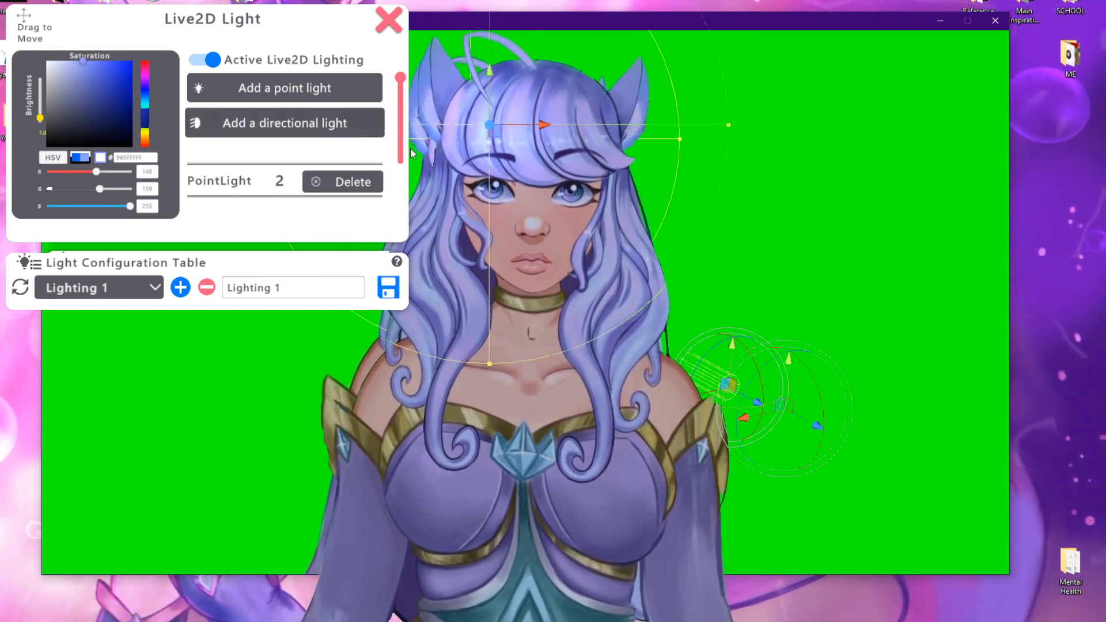
{"action": "left_click_drag", "start_coordinate": [489, 71], "coordinate": [506, 252]}
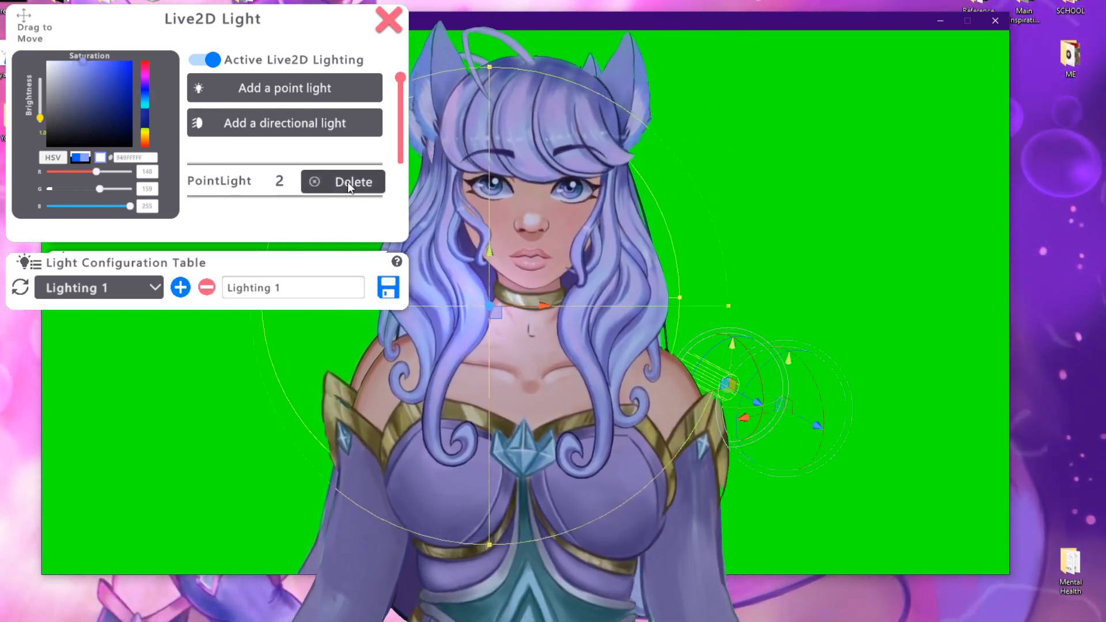
Switch the selection between the directional and point lights, and delete the point light
{"action": "left_click", "coordinate": [732, 388]}
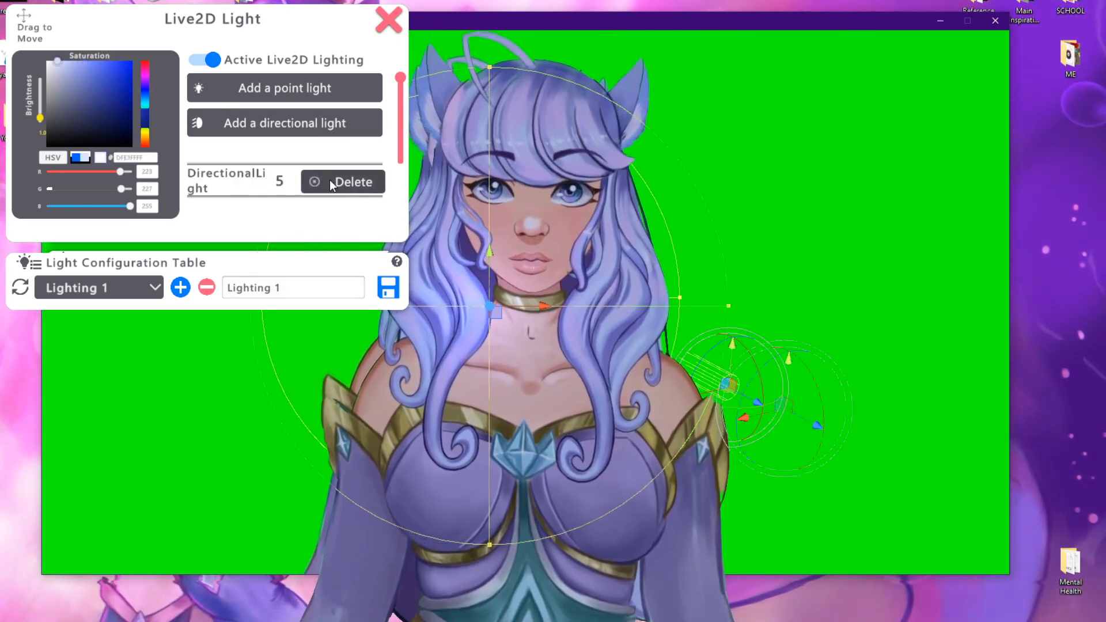
{"action": "left_click", "coordinate": [496, 309]}
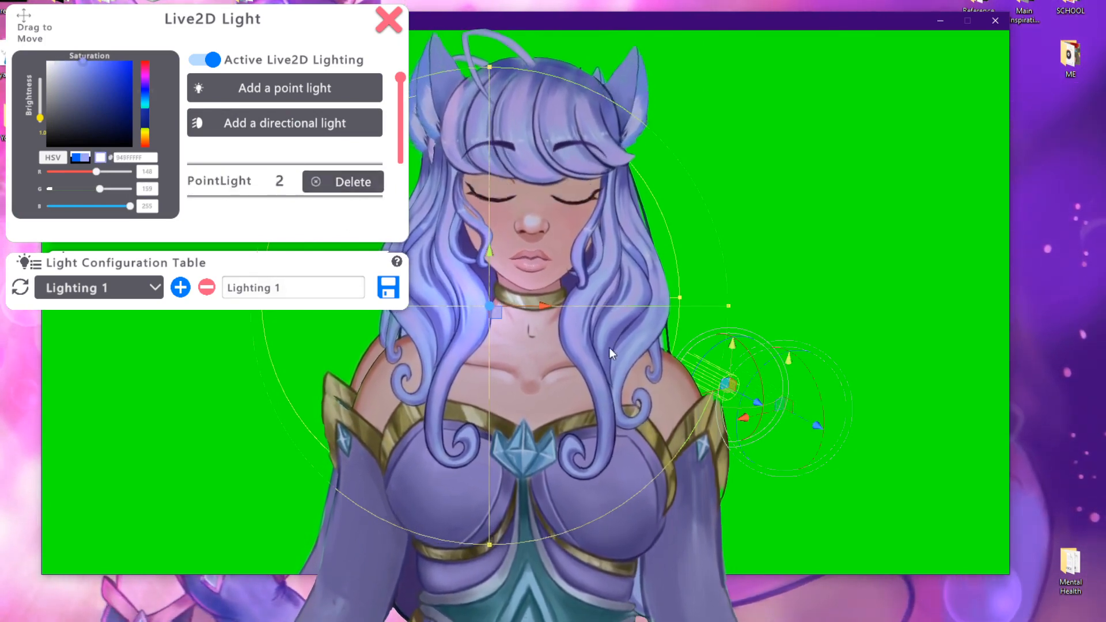
{"action": "left_click", "coordinate": [345, 182]}
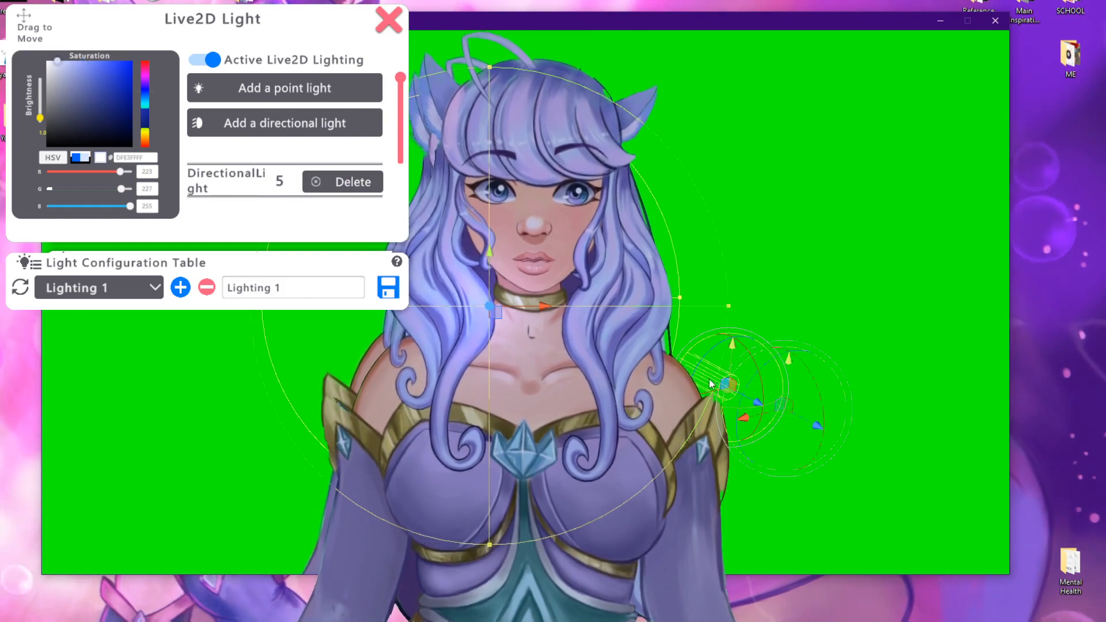
{"action": "left_click", "coordinate": [493, 306]}
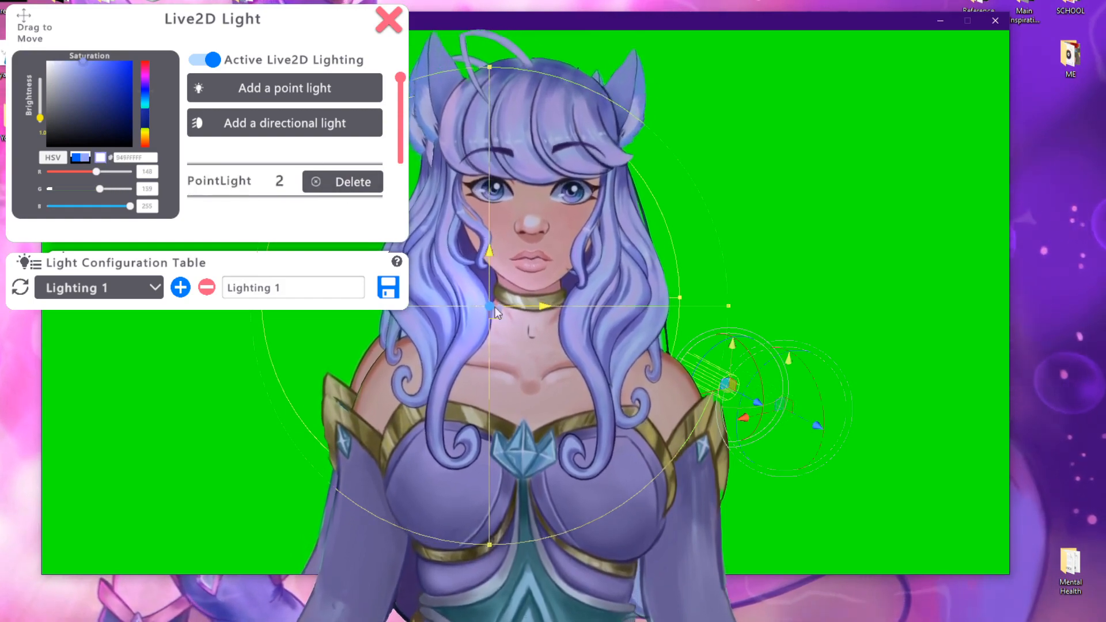
{"action": "left_click", "coordinate": [344, 182]}
{"action": "left_click", "coordinate": [622, 362]}
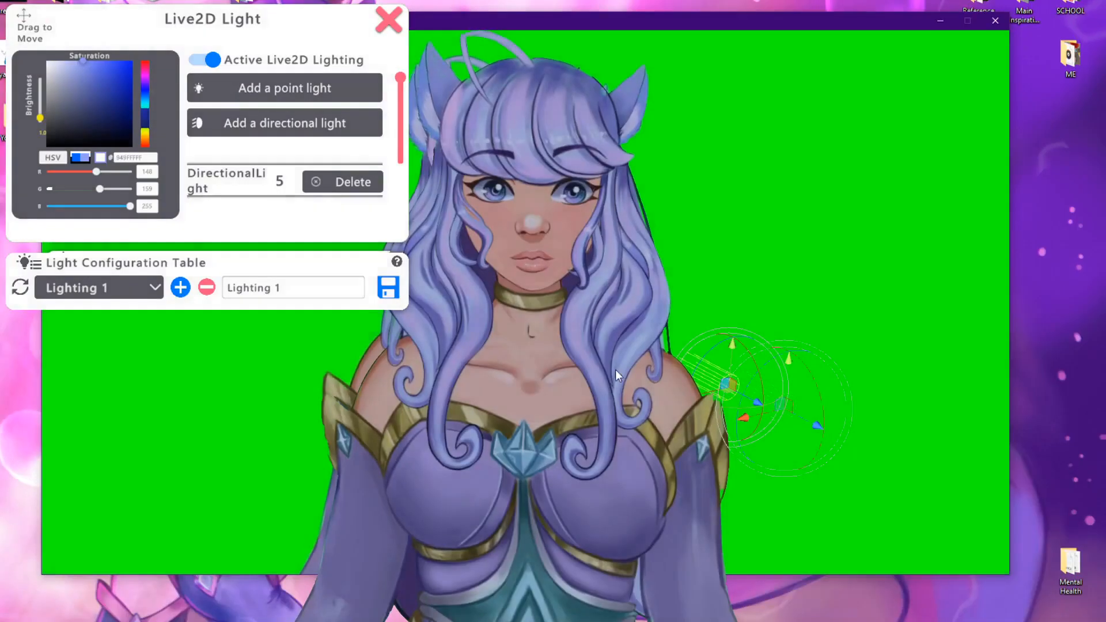
Save the Lighting 1 configuration, and try out the Horror and Unity Room lighting configurations on the character
{"action": "left_click", "coordinate": [396, 287]}
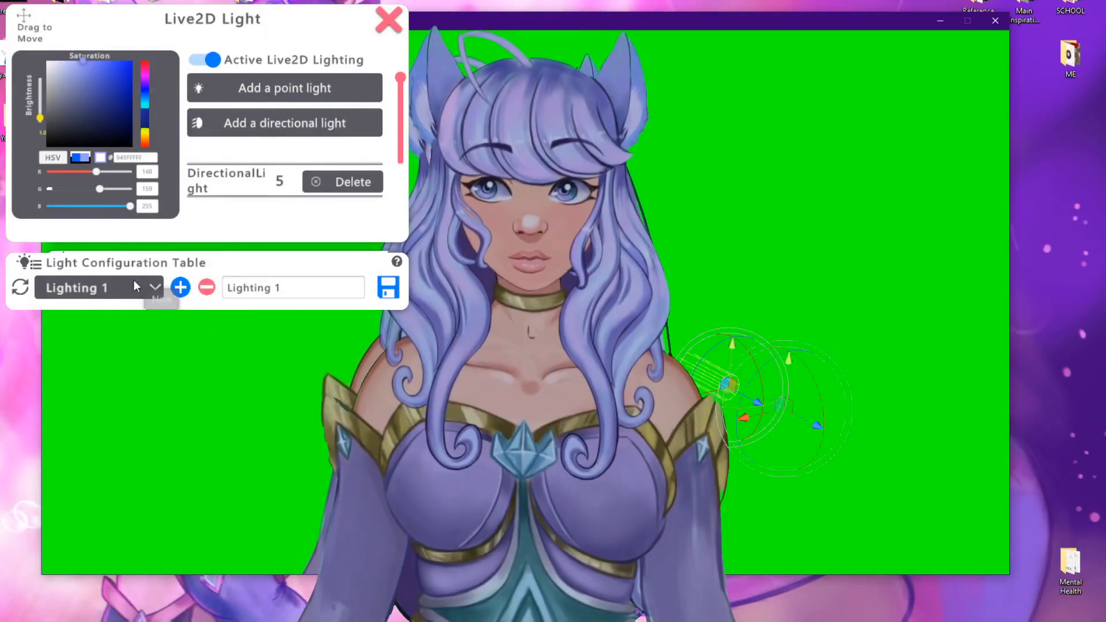
{"action": "left_click", "coordinate": [133, 286]}
{"action": "left_click", "coordinate": [95, 311]}
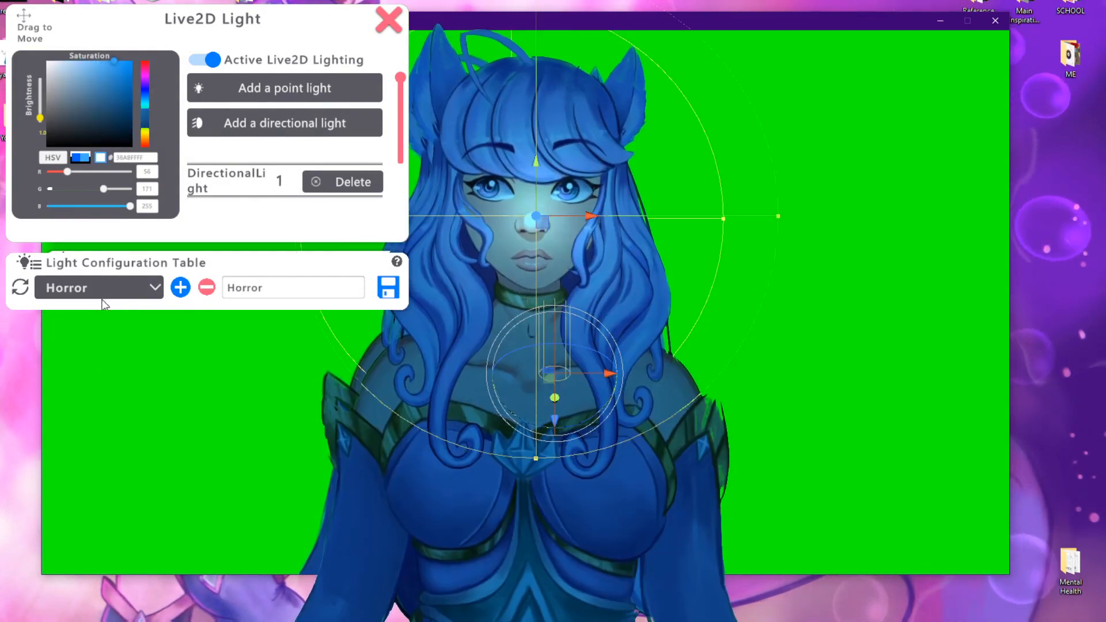
{"action": "left_click", "coordinate": [99, 289]}
{"action": "left_click", "coordinate": [89, 371]}
Switch the avatar's lighting back to the Lighting 1 configuration
{"action": "left_click", "coordinate": [107, 289]}
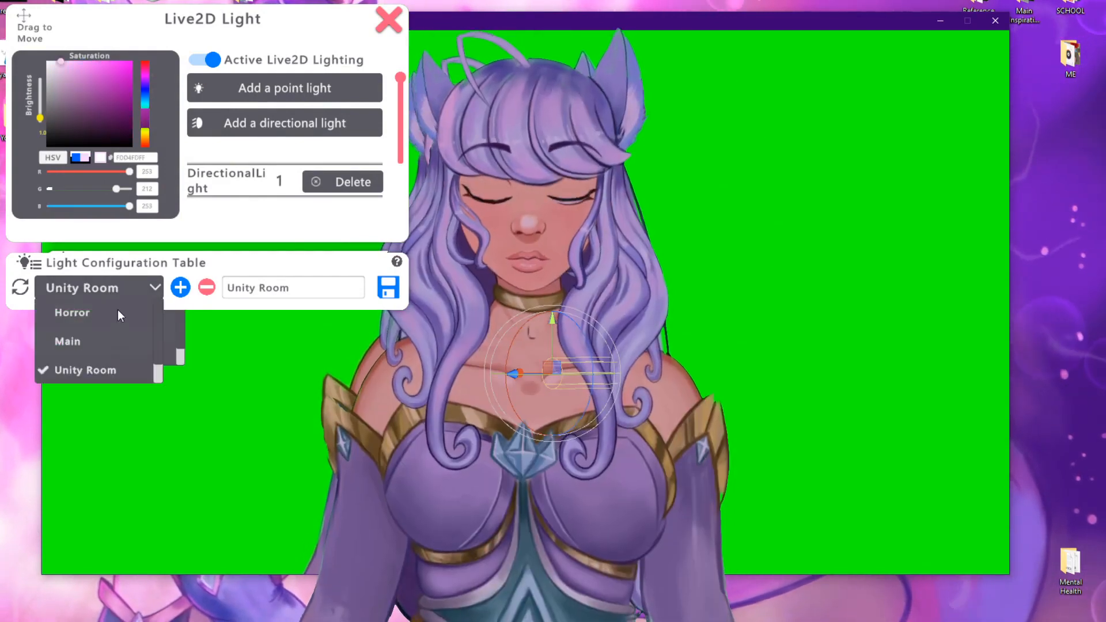
{"action": "scroll", "coordinate": [115, 322], "scroll_direction": "down", "scroll_amount": 1}
{"action": "left_click", "coordinate": [93, 369]}
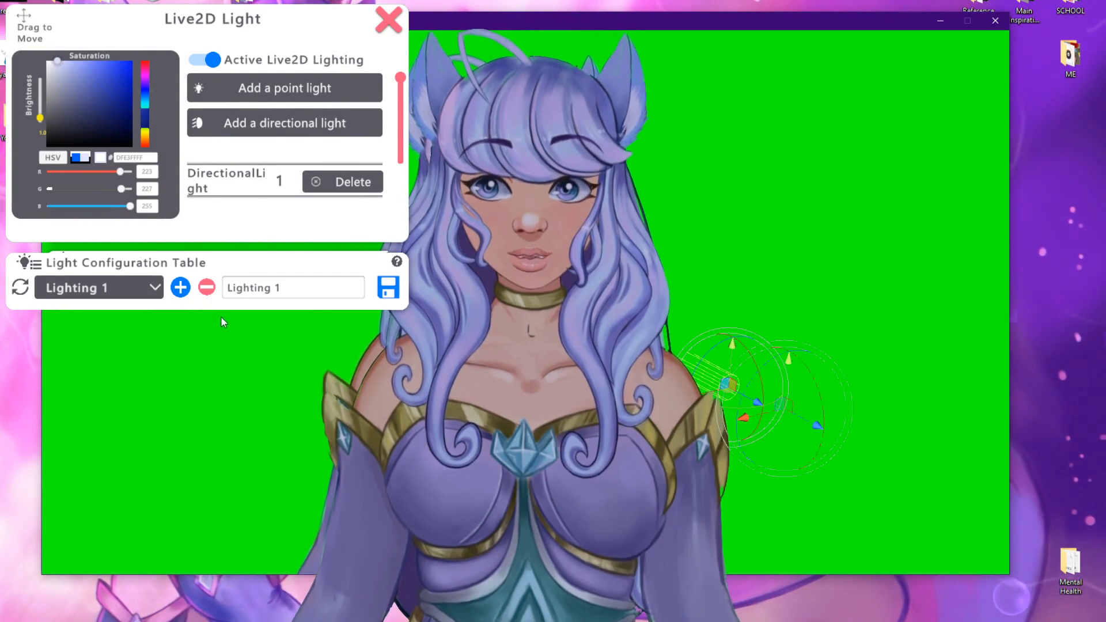
{"action": "left_click", "coordinate": [96, 291]}
{"action": "left_click", "coordinate": [112, 288]}
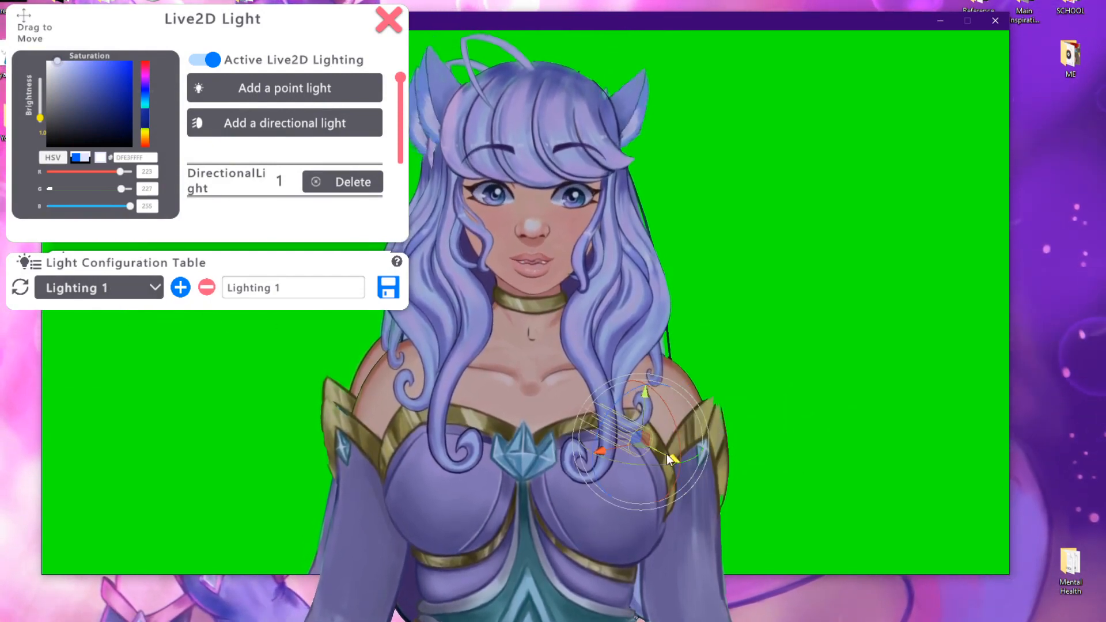
Rotate Lighting 1's directional light and tint it olive yellow, RGB 166, 176, 66
{"action": "left_click_drag", "start_coordinate": [667, 458], "coordinate": [604, 455]}
{"action": "mouse_move", "coordinate": [123, 190]}
{"action": "left_mouse_down"}
{"action": "mouse_move", "coordinate": [94, 189]}
{"action": "mouse_move", "coordinate": [125, 191]}
{"action": "left_mouse_up"}
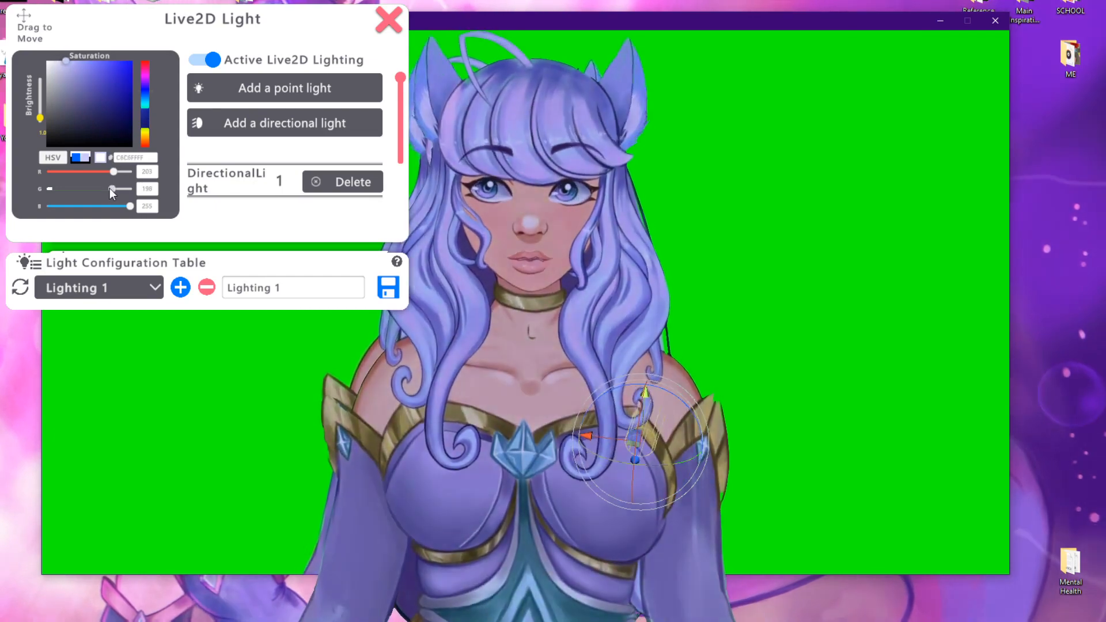
{"action": "left_click_drag", "start_coordinate": [108, 206], "coordinate": [70, 206]}
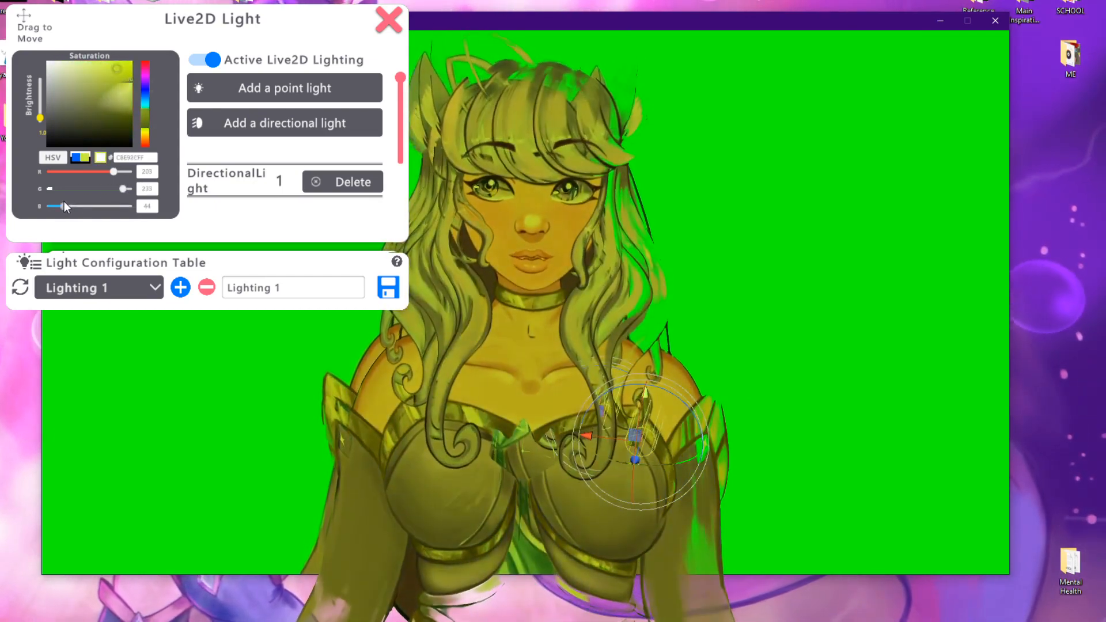
{"action": "mouse_move", "coordinate": [113, 171]}
{"action": "left_mouse_down"}
{"action": "mouse_move", "coordinate": [79, 173]}
{"action": "mouse_move", "coordinate": [102, 171]}
{"action": "mouse_move", "coordinate": [105, 189]}
{"action": "left_mouse_up"}
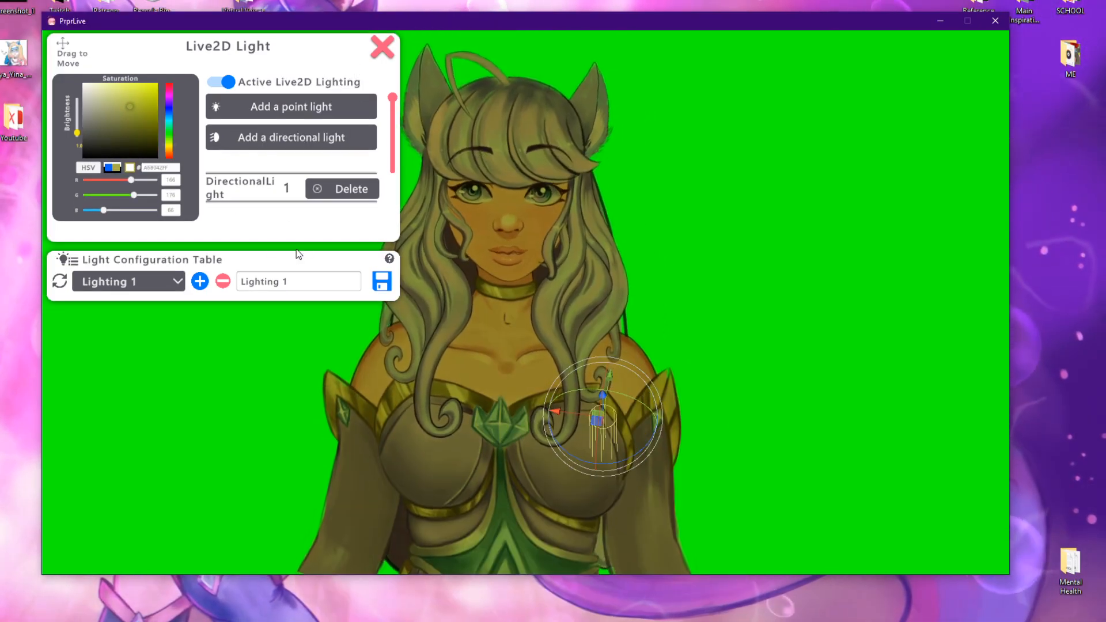
Load the Main lighting configuration and switch to Horror, leaving the lighting settings with Horror applied
{"action": "left_click", "coordinate": [134, 281]}
{"action": "left_click", "coordinate": [117, 324]}
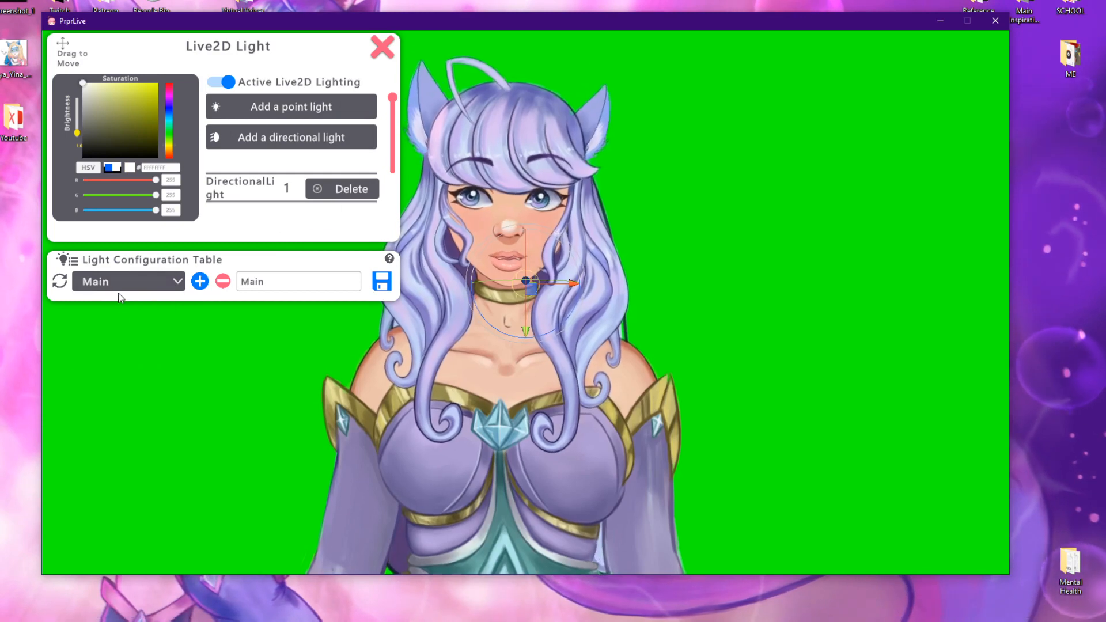
{"action": "left_click", "coordinate": [128, 281]}
{"action": "left_click", "coordinate": [110, 302]}
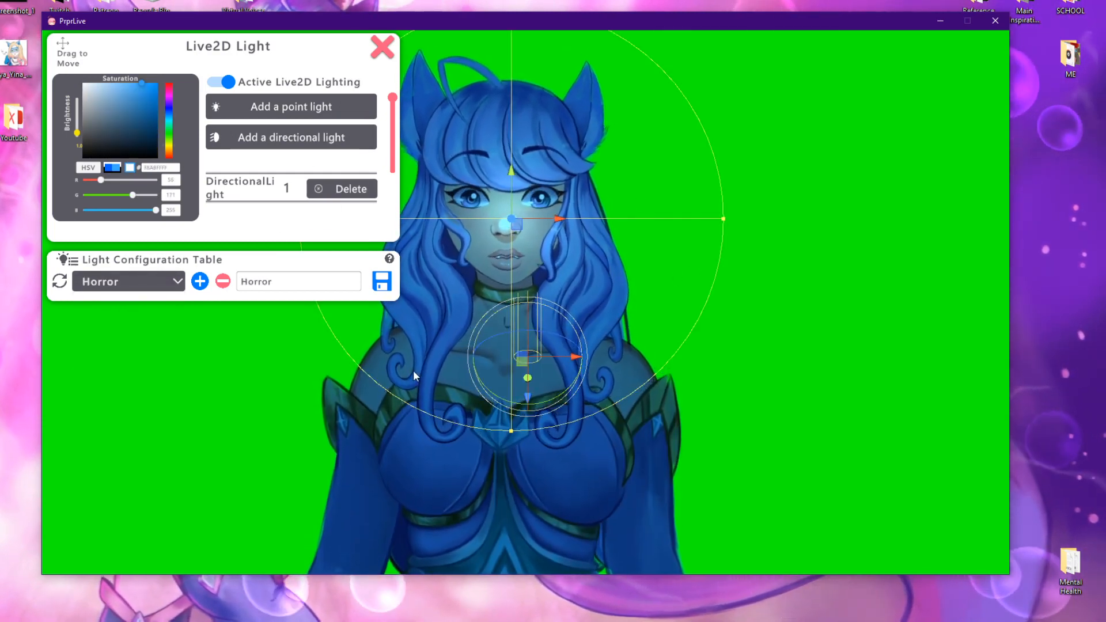
{"action": "left_click", "coordinate": [814, 259]}
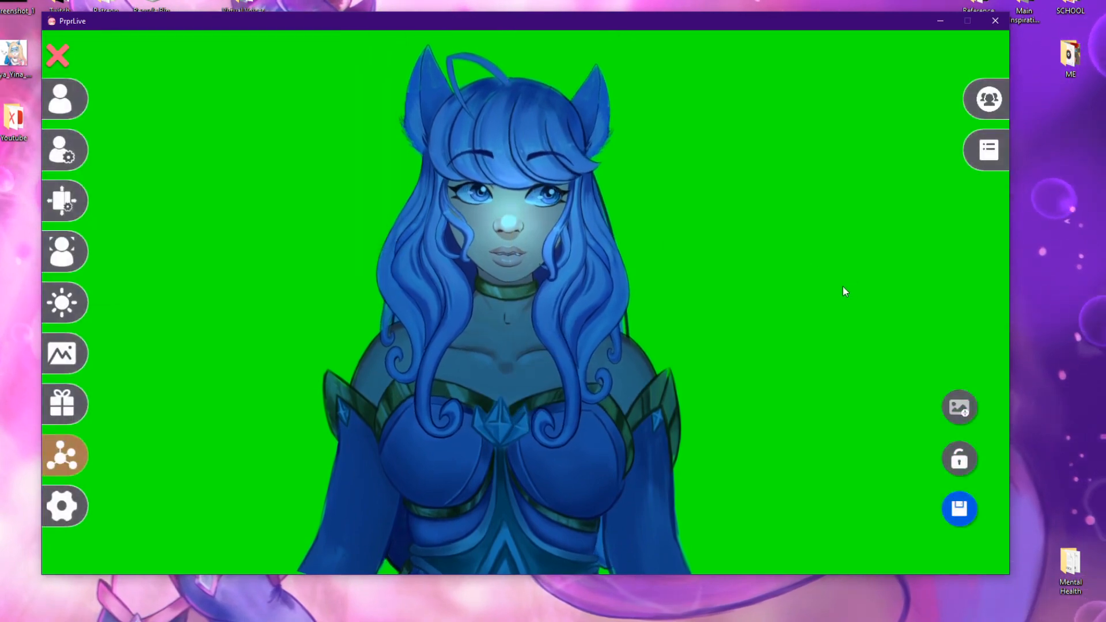
{"action": "left_click", "coordinate": [956, 410]}
{"action": "left_click", "coordinate": [952, 416]}
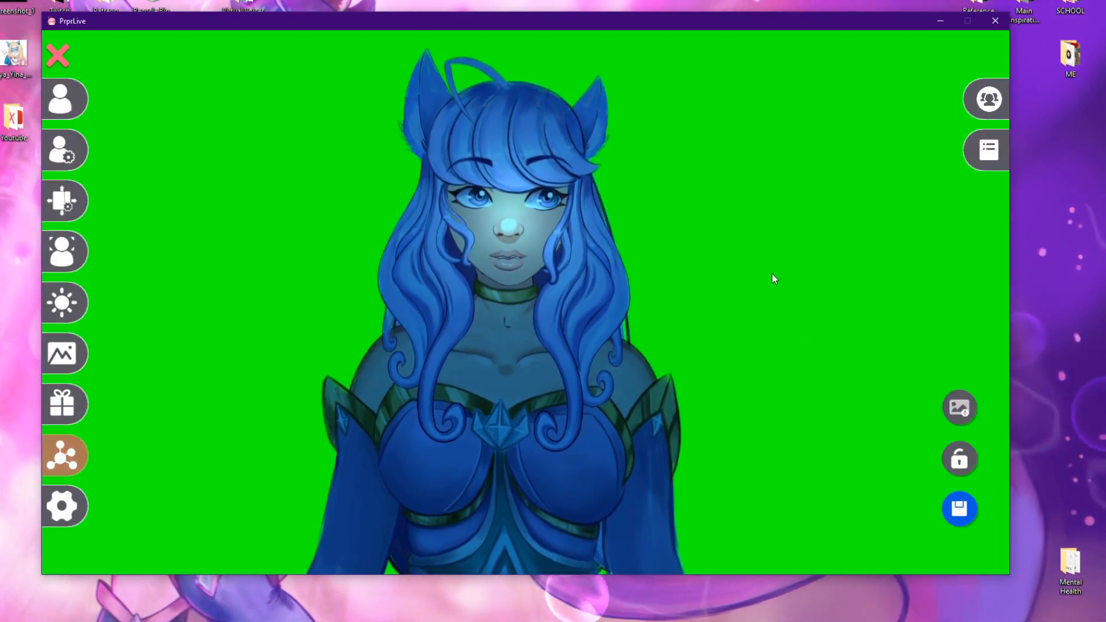